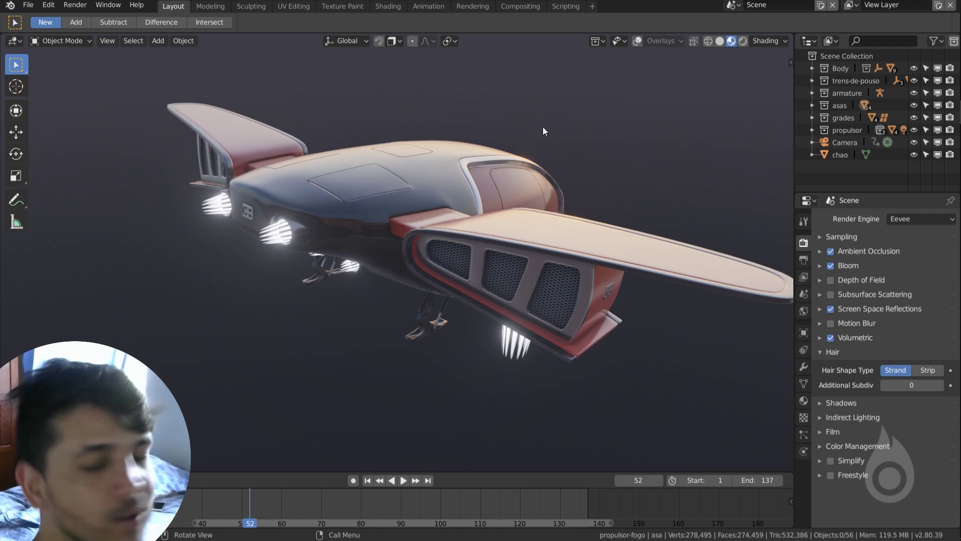
Examine the winged spaceship model from the rear, the front, above and the side at different distances.
middle_click_drag(528, 133, 632, 112)
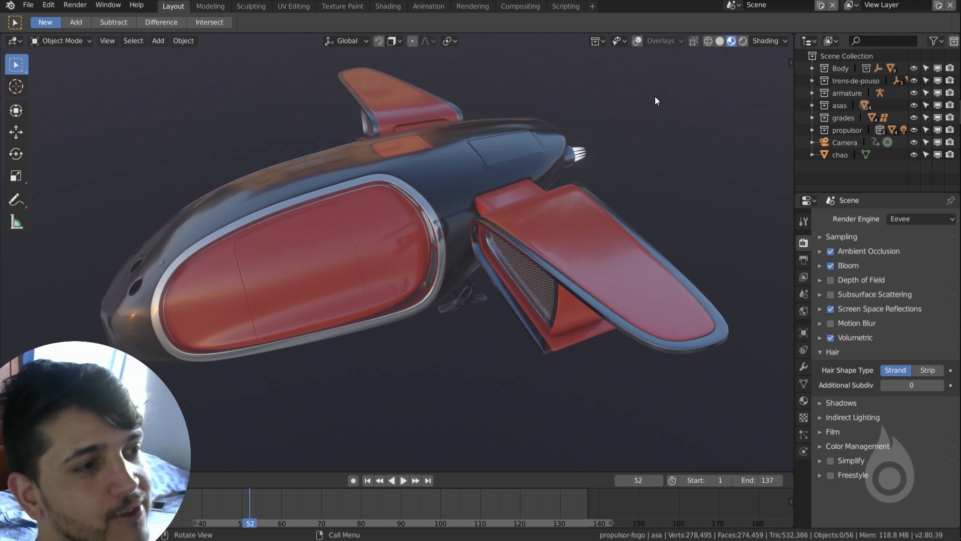
scroll(389, 230, "down", 1)
middle_click_drag(388, 231, 441, 182)
scroll(500, 233, "up", 3)
scroll(500, 232, "down", 5)
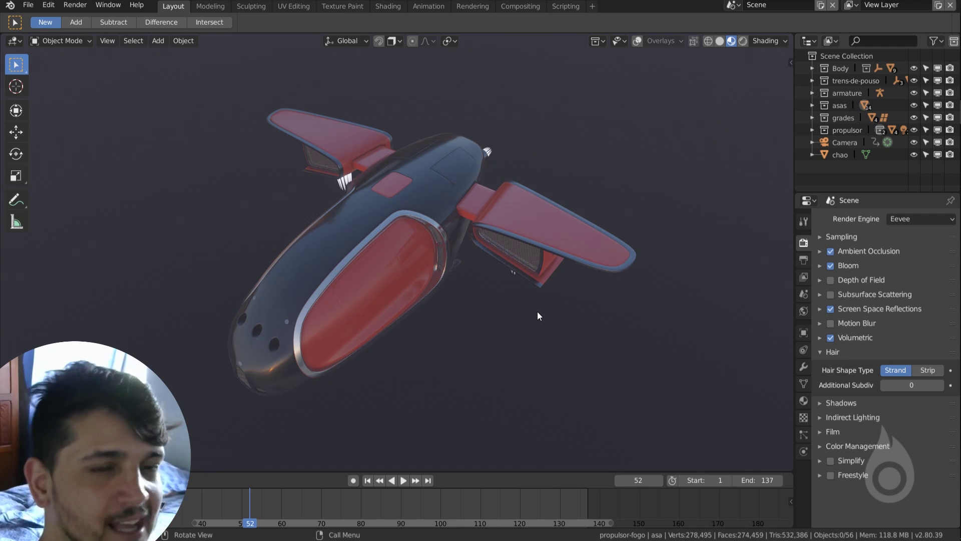
middle_click_drag(538, 312, 550, 306)
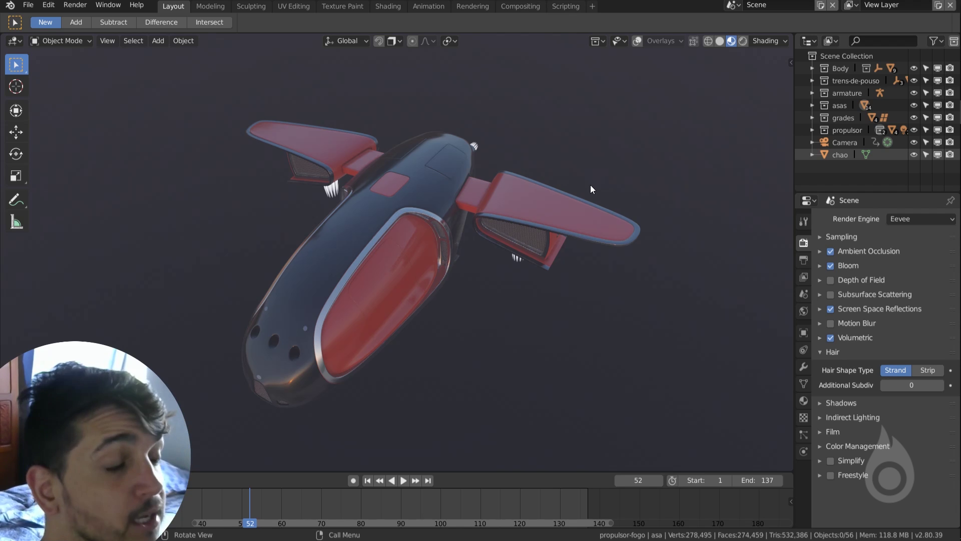
middle_click_drag(591, 187, 337, 218)
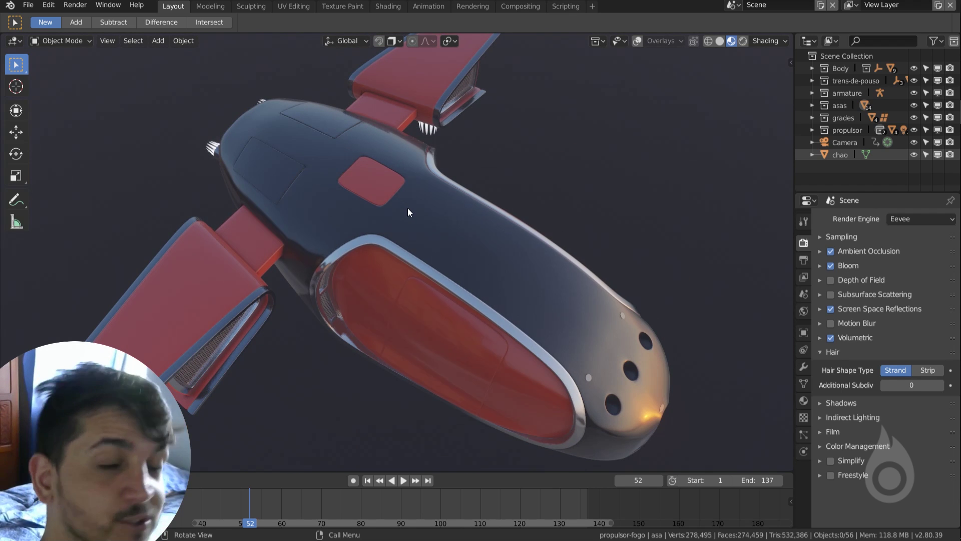
middle_click_drag(408, 209, 383, 216)
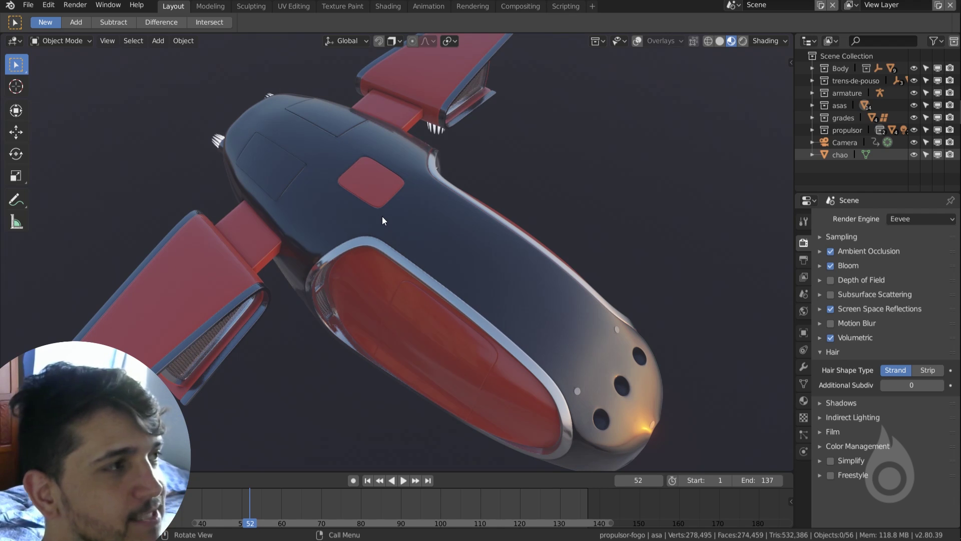
middle_click_drag(473, 289, 420, 279)
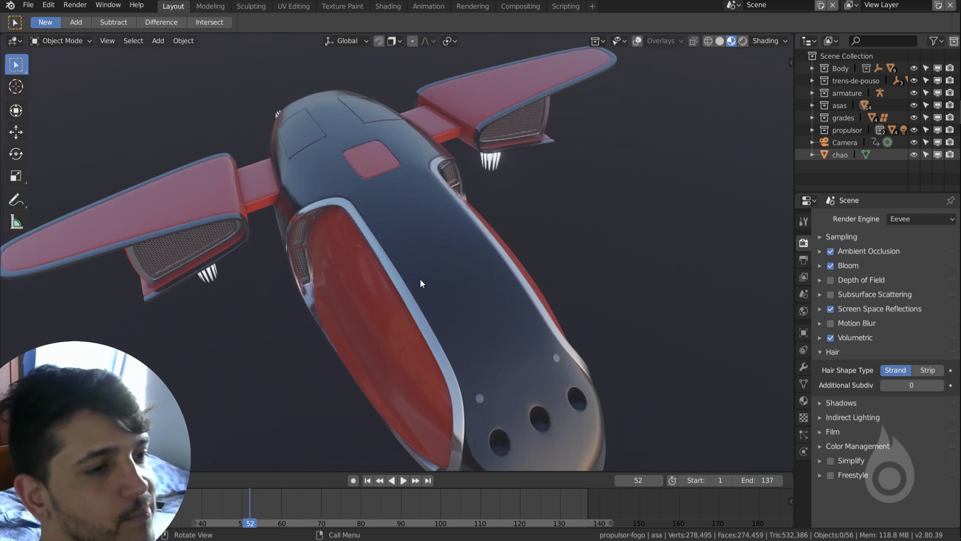
middle_click_drag(435, 184, 266, 238)
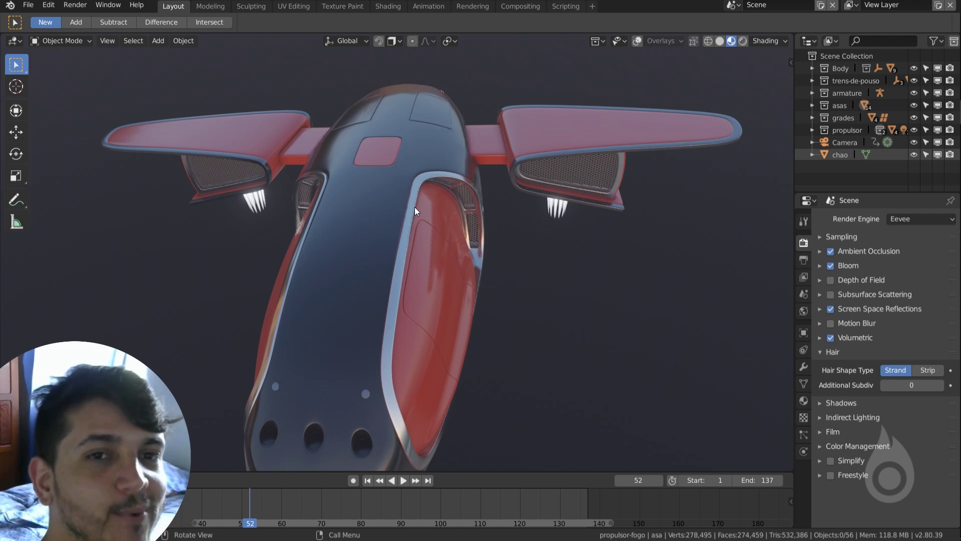
middle_click_drag(446, 122, 390, 52)
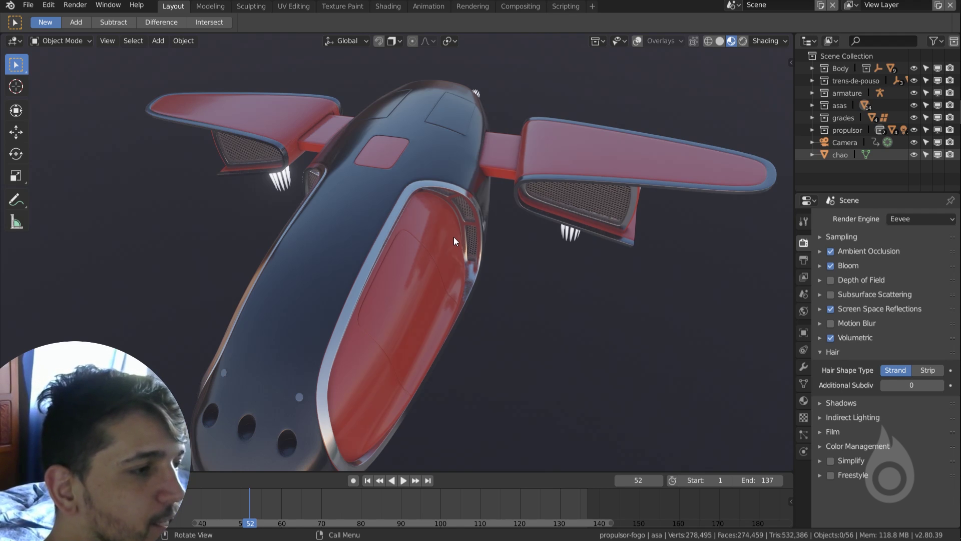
scroll(457, 238, "down", 5)
middle_click_drag(457, 239, 426, 260)
scroll(426, 260, "up", 5)
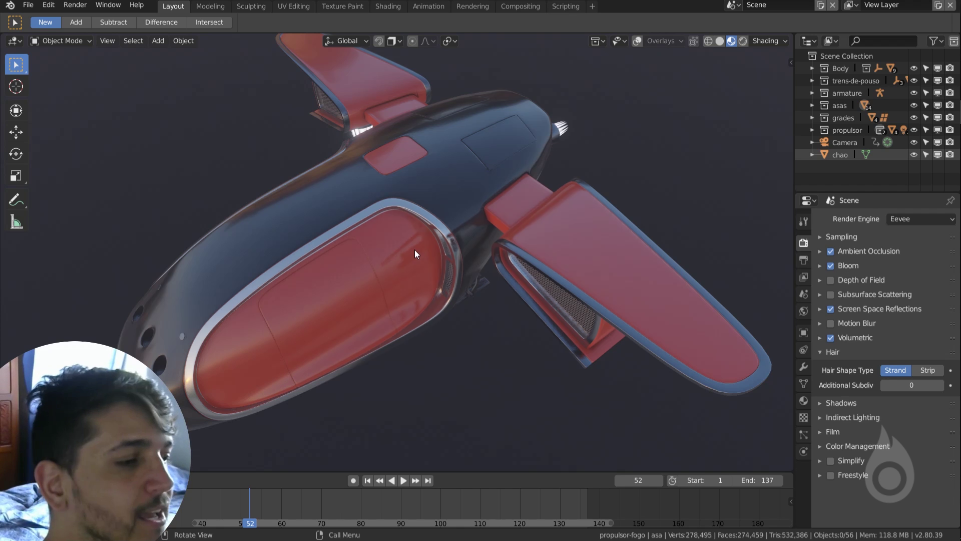
middle_click_drag(391, 249, 402, 209)
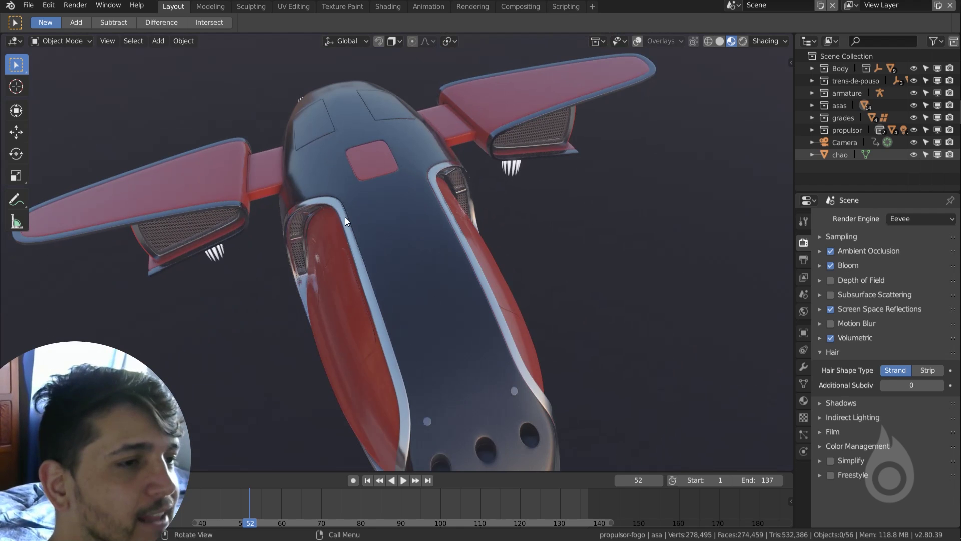
middle_click_drag(345, 217, 402, 239)
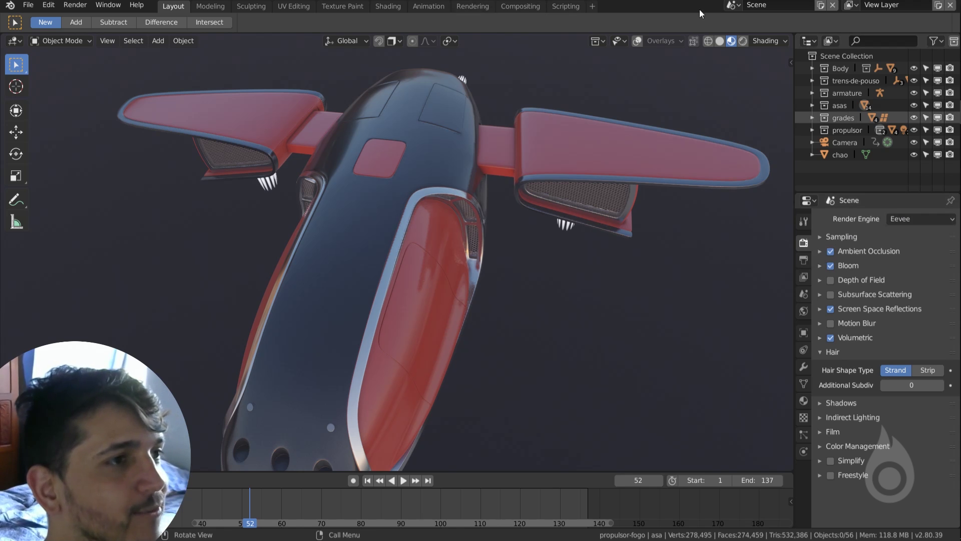
Review the available render engines, the Eevee render options, and the scene's output dimensions, frame range and file format settings.
left_click(927, 220)
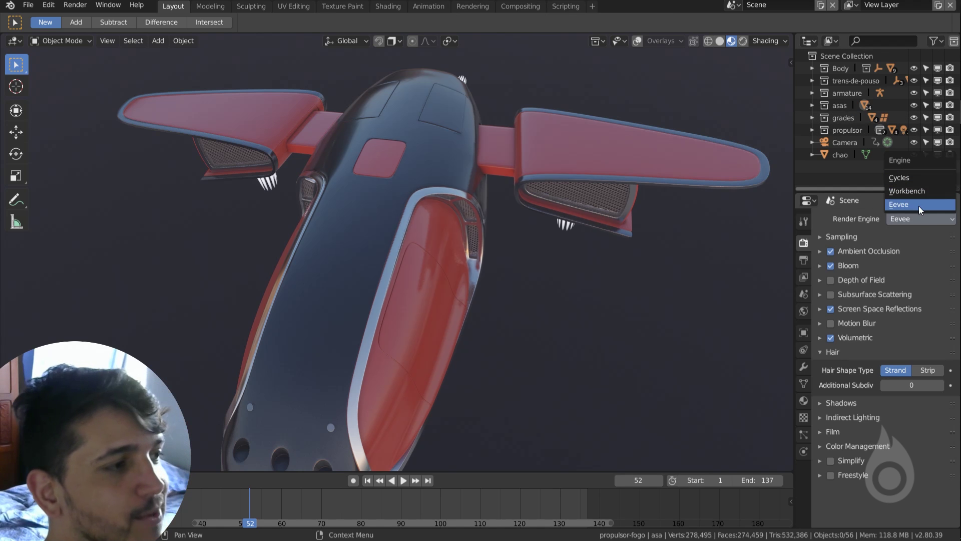
left_click(915, 220)
left_click(914, 221)
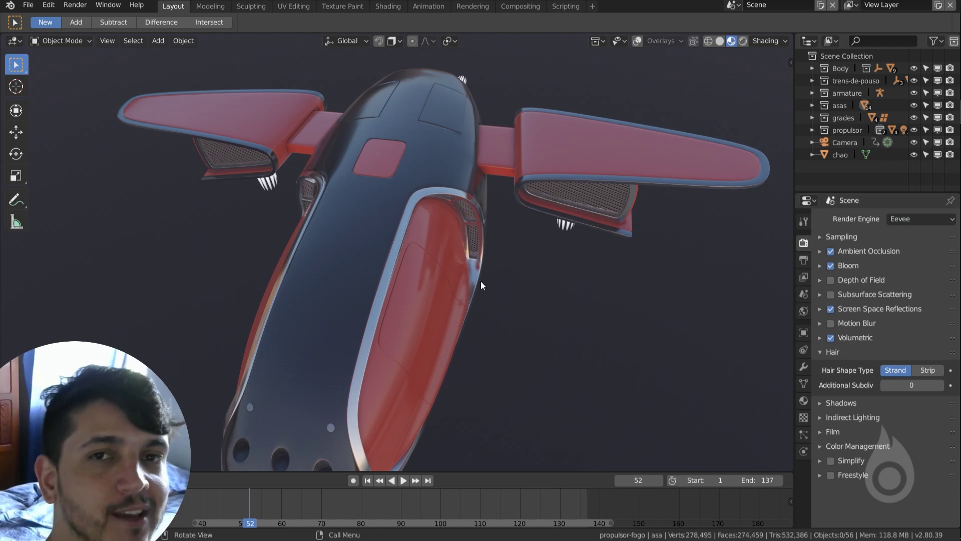
left_click(922, 220)
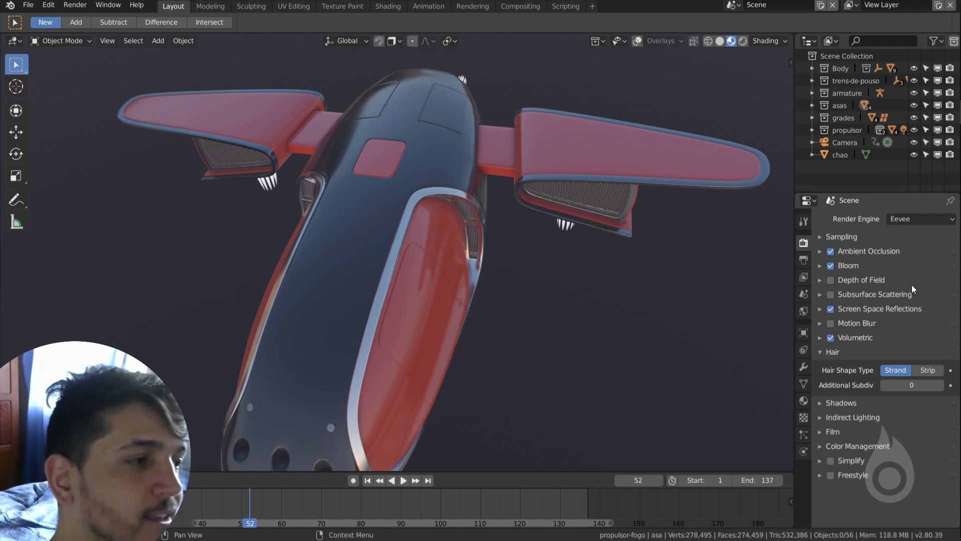
left_click(920, 219)
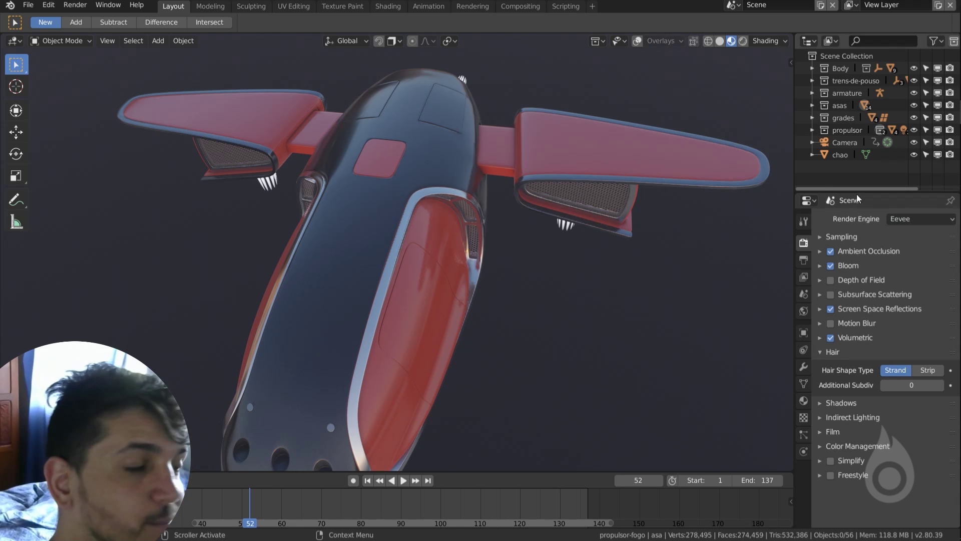
left_click(804, 261)
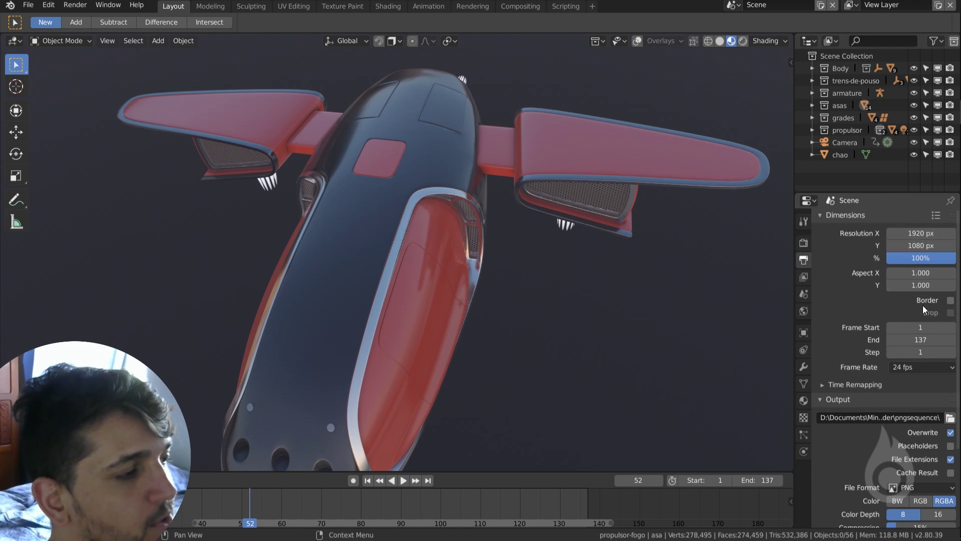
scroll(918, 346, "down", 5)
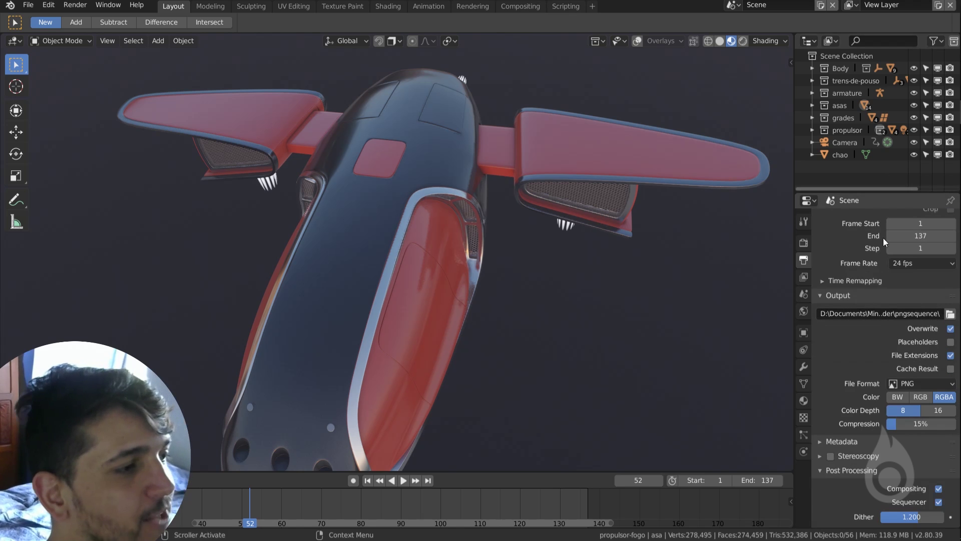
scroll(841, 311, "up", 4)
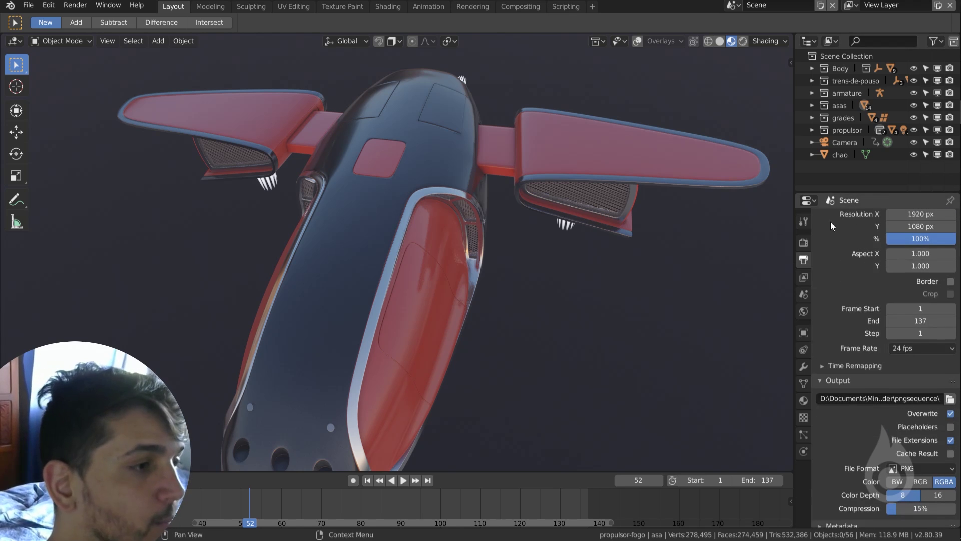
scroll(827, 215, "up", 1)
left_click(803, 243)
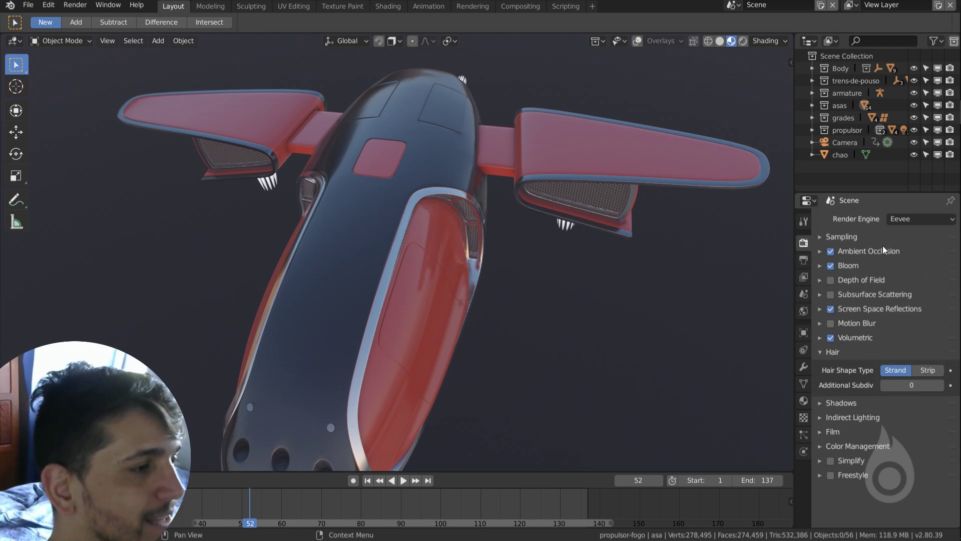
left_click(804, 260)
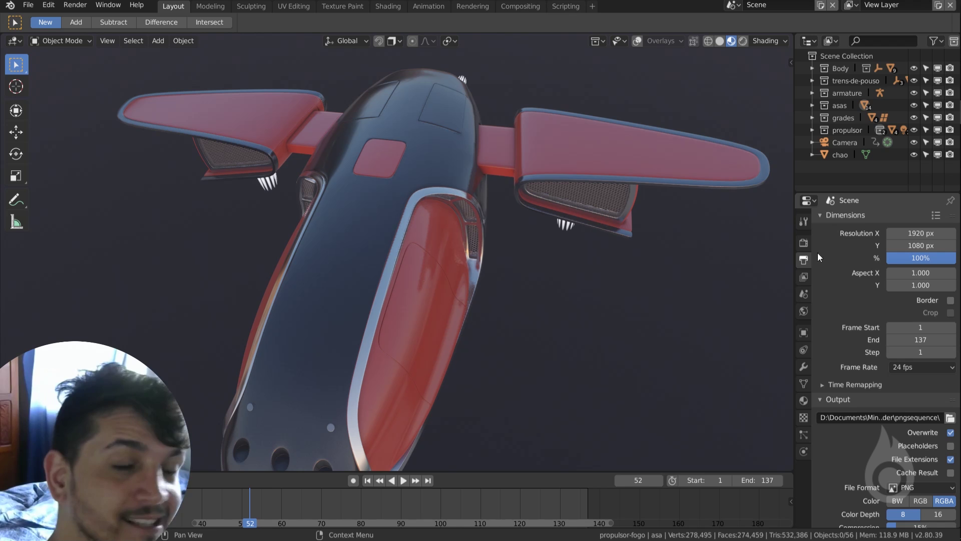
left_click(803, 242)
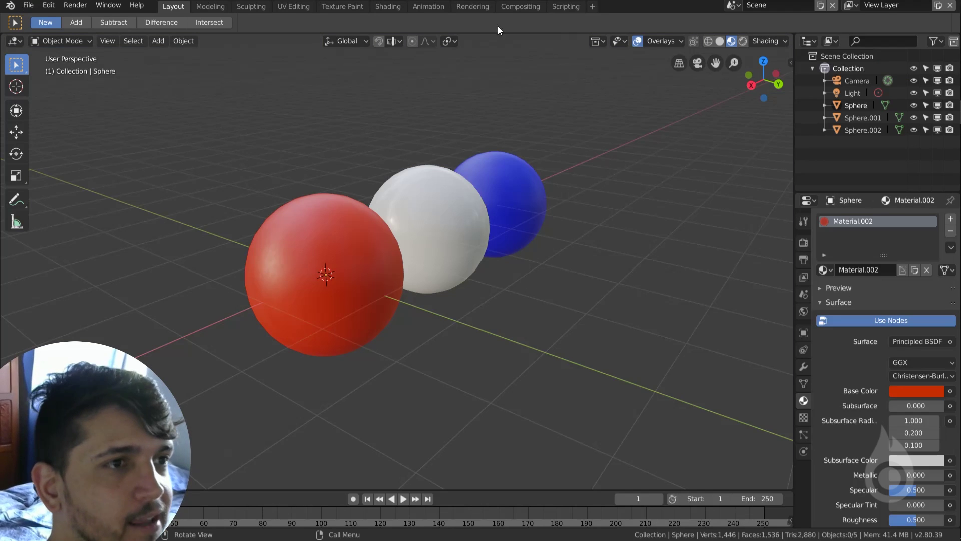
In the spheres scene, open the Shading workspace and move the red sphere's Principled BSDF node away from the Material Output node.
left_click(388, 7)
scroll(495, 228, "up", 5)
mouse_move(495, 229)
middle_mouse_down()
mouse_move(480, 229)
mouse_move(551, 186)
mouse_move(496, 192)
middle_mouse_up()
middle_click_drag(483, 386, 439, 426)
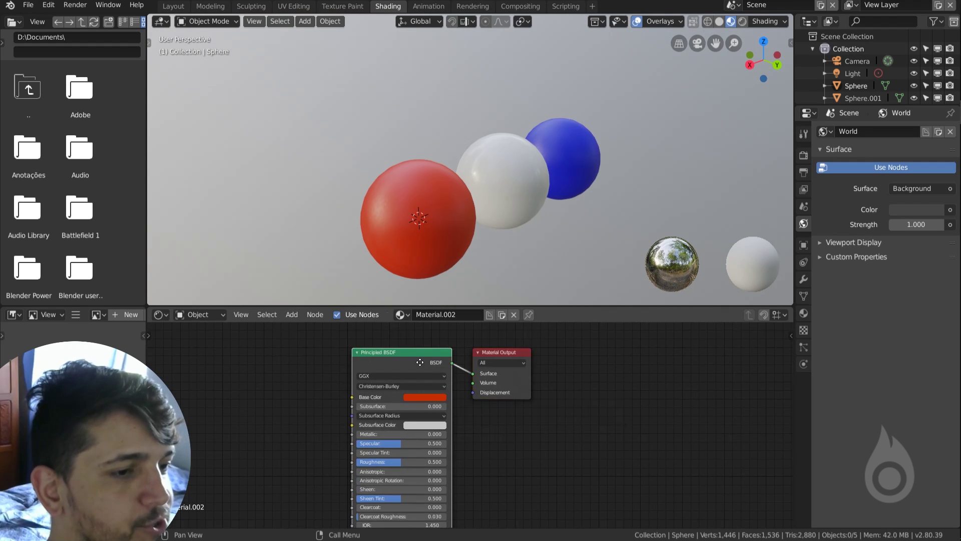
left_click_drag(417, 357, 305, 354)
Add a Transparent BSDF shader node beside the Principled BSDF and connect it to the Material Output's Surface input.
key("shift+a")
mouse_move(373, 429)
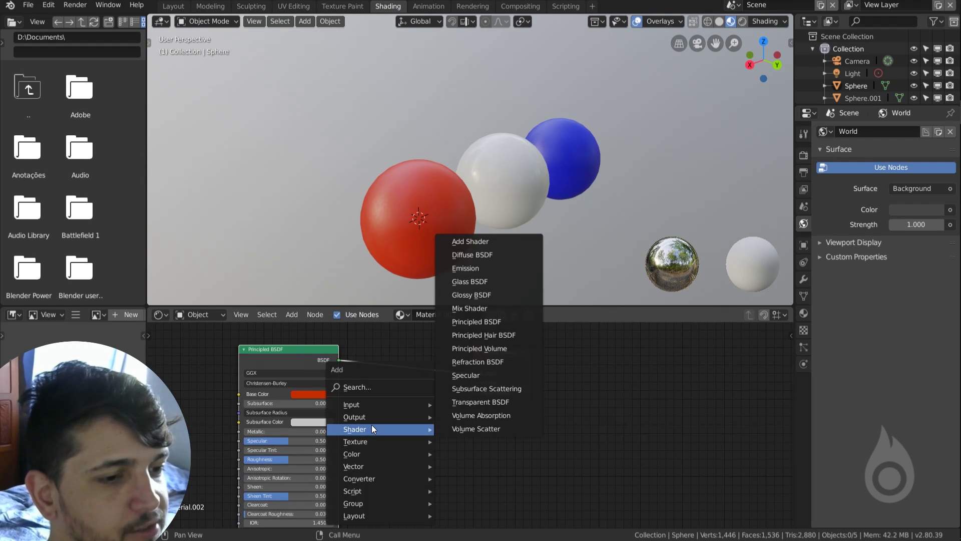
left_click(500, 401)
left_click(357, 381)
left_click_drag(415, 395, 472, 374)
scroll(415, 233, "up", 3)
scroll(423, 227, "down", 2)
middle_click_drag(433, 224, 470, 200)
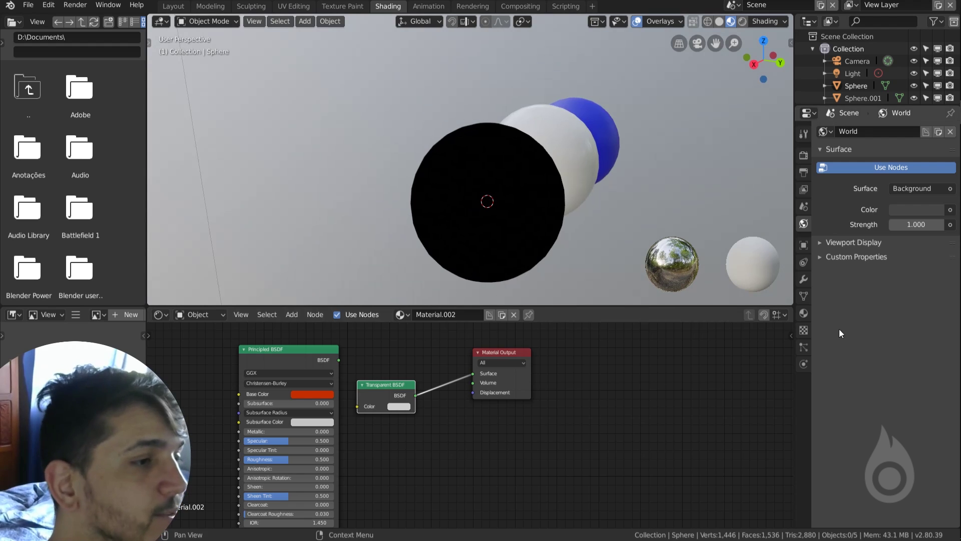
Set the front sphere material's blend mode to Alpha Blend and darken the Transparent BSDF color to a 0.683 grey.
left_click(805, 315)
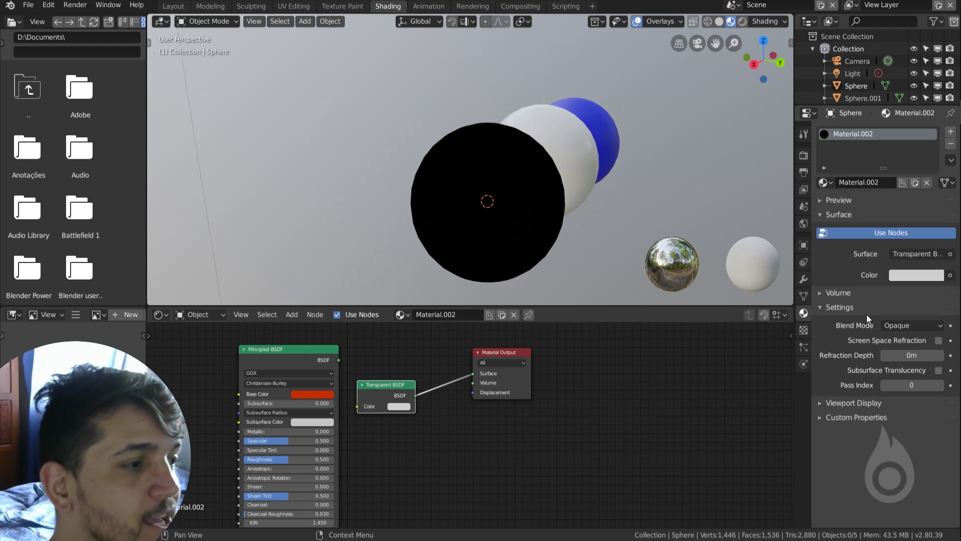
left_click(906, 329)
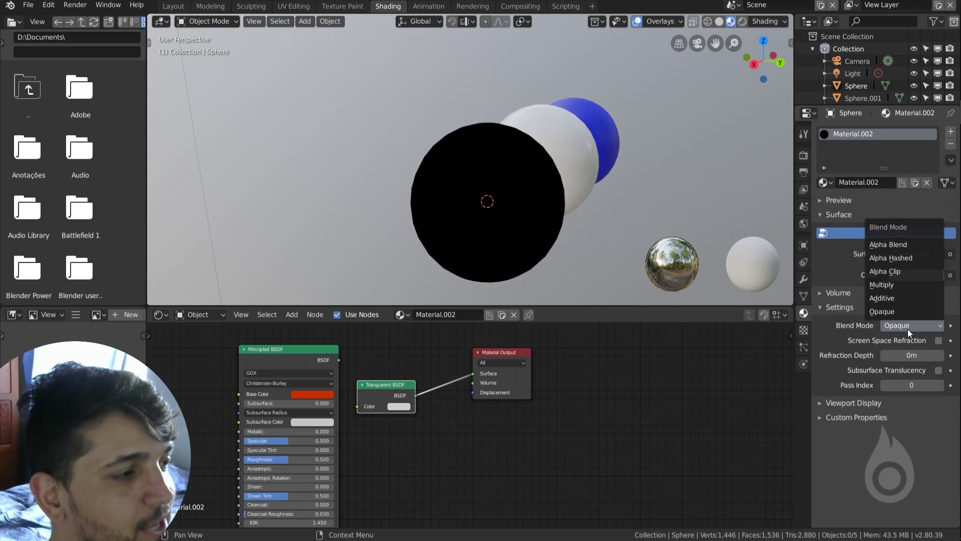
left_click(889, 244)
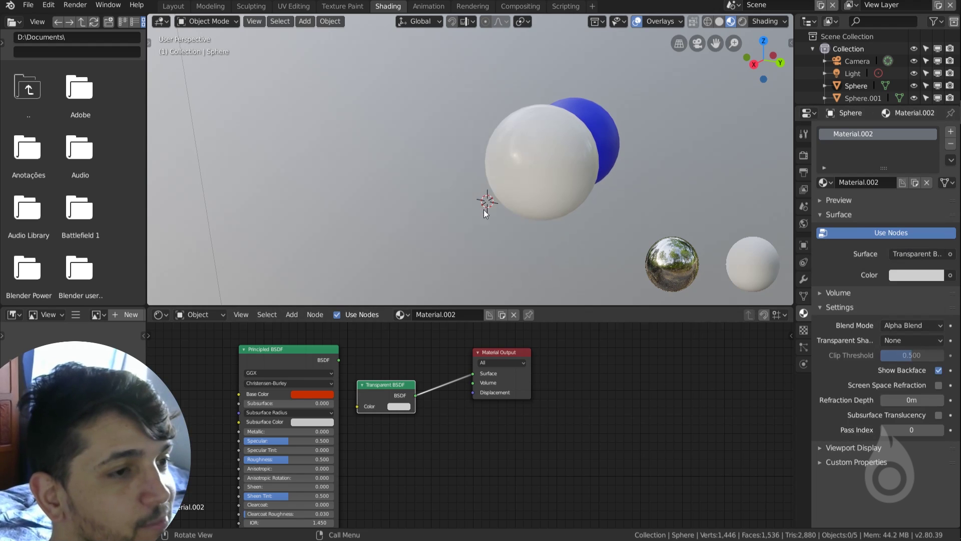
left_click(404, 407)
mouse_move(459, 292)
left_mouse_down()
mouse_move(459, 342)
mouse_move(459, 292)
left_mouse_up()
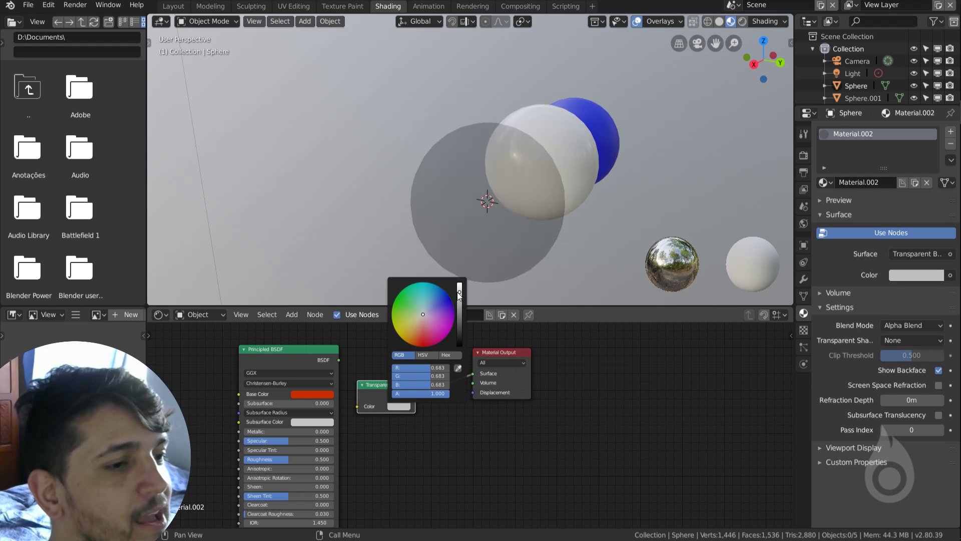
Switch the front sphere material's blend mode to Opaque for comparison, and return it to Alpha Blend.
left_click(912, 326)
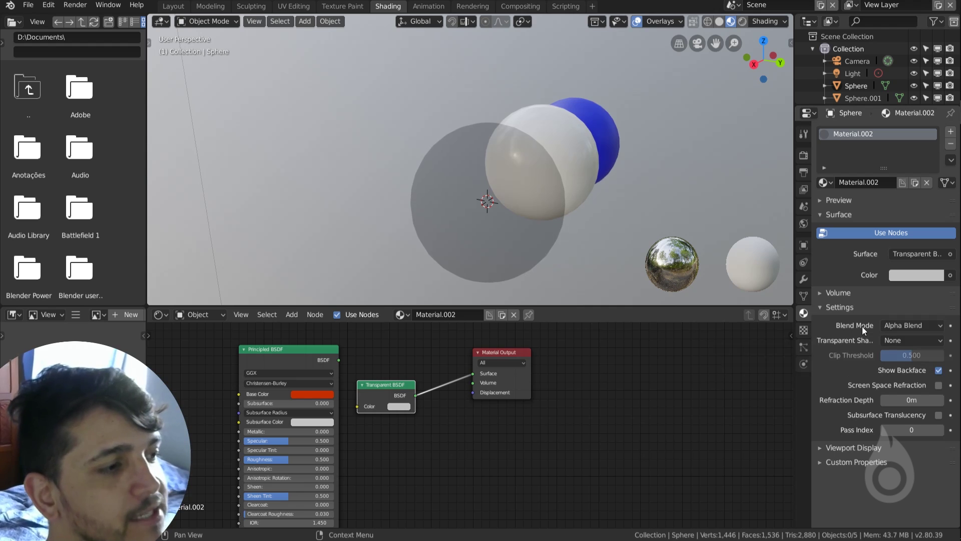
left_click(891, 327)
left_click(898, 319)
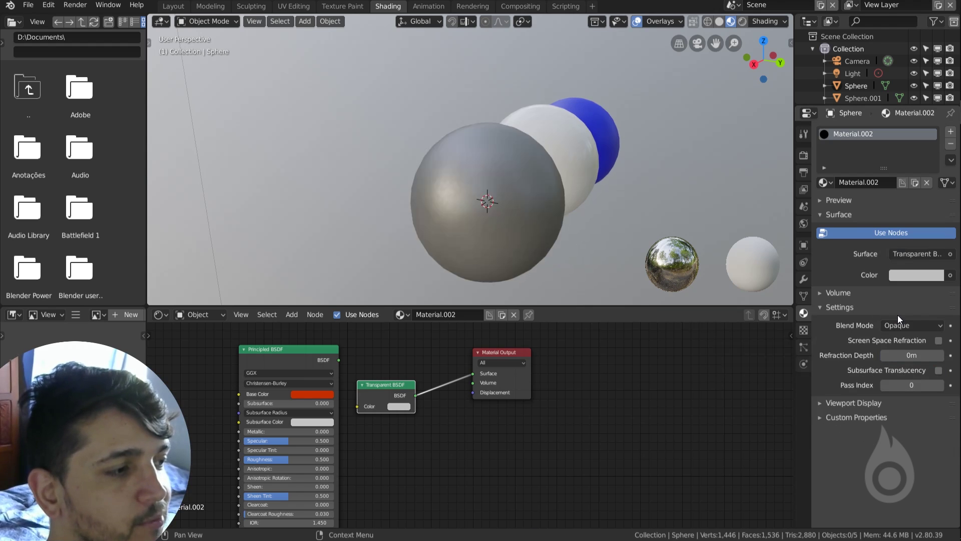
left_click(898, 325)
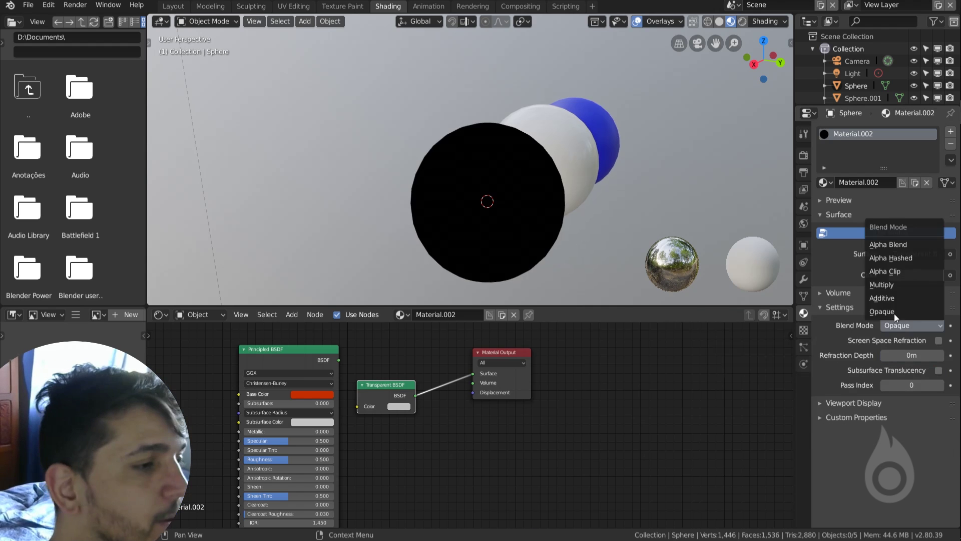
left_click(900, 245)
left_click(893, 324)
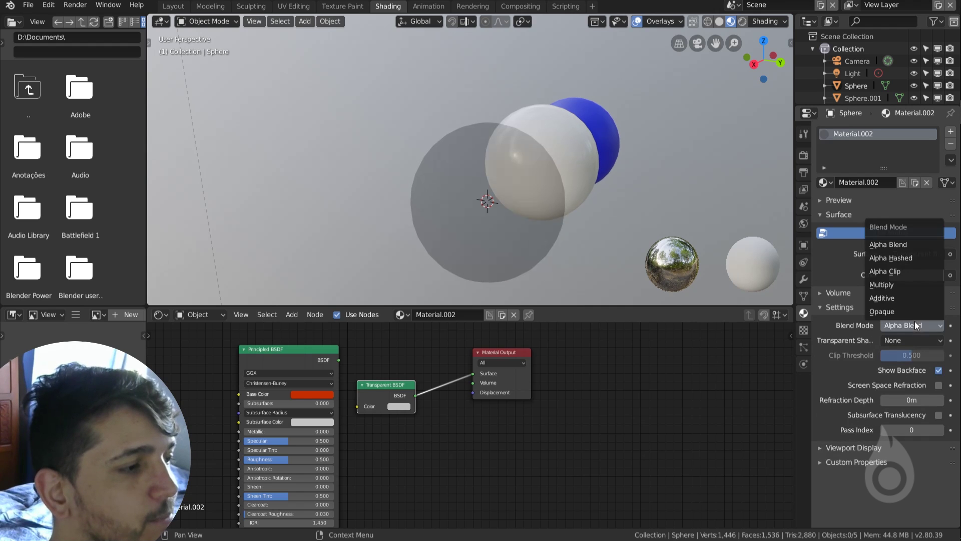
left_click(884, 243)
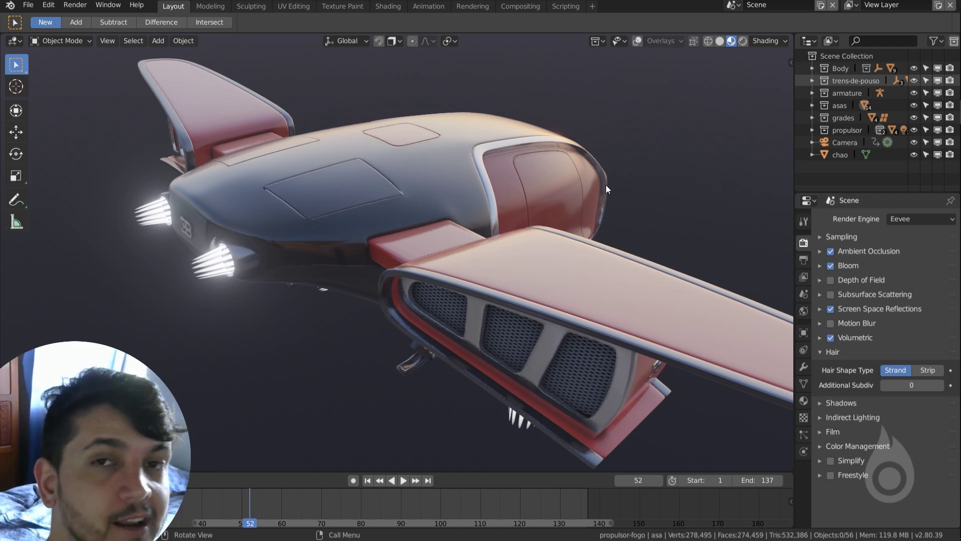
In the spaceship scene, expand the Eevee Sampling settings and view the ship from its front side.
left_click(842, 237)
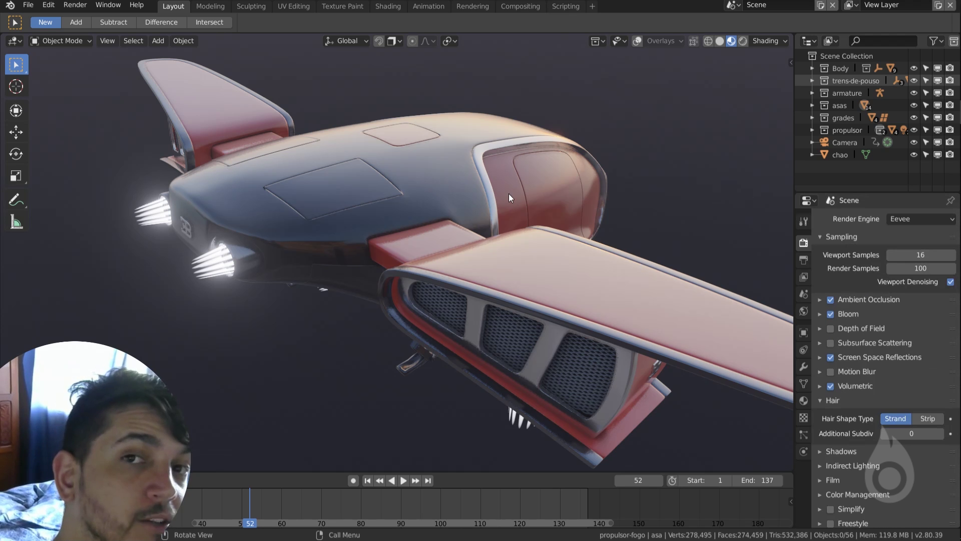
middle_click_drag(396, 197, 869, 269)
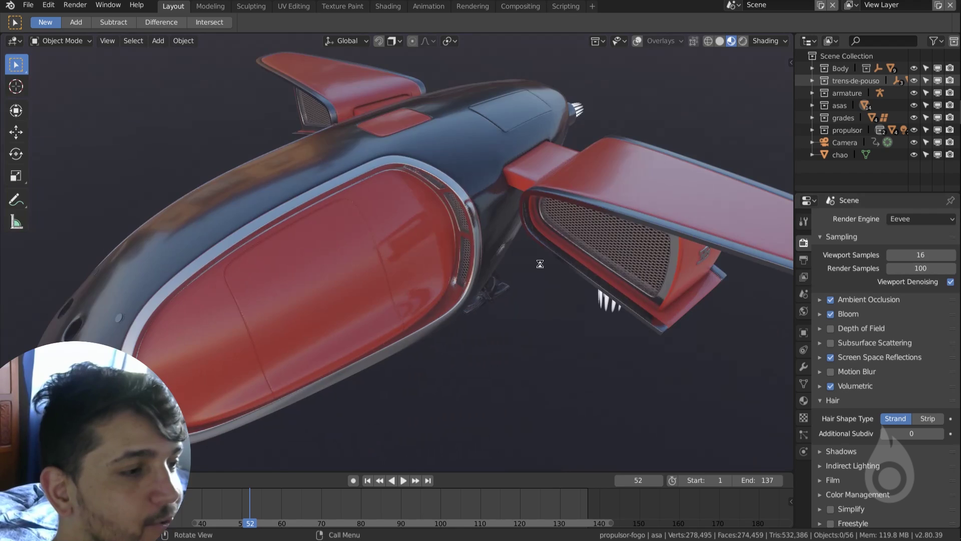
Render the spaceship's current frame 52 and close the render result.
key("F12")
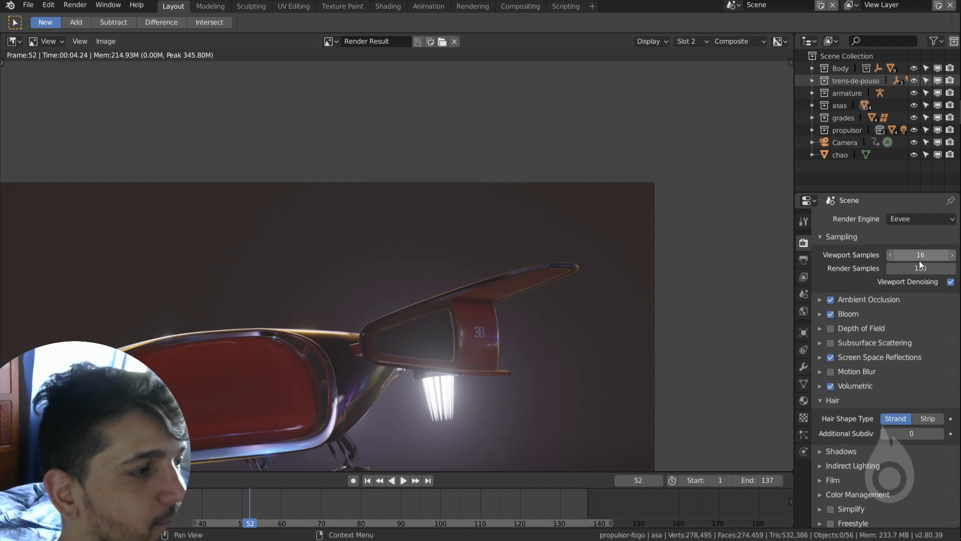
key("Escape")
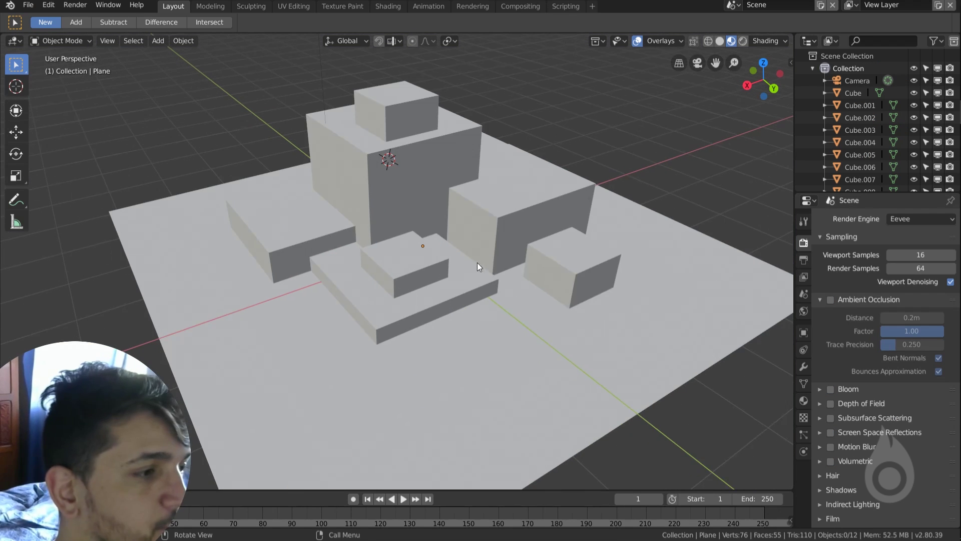
In the scene with stacked blocks, enable Ambient Occlusion in the Eevee render settings and inspect the block contact edges up close.
left_click(803, 220)
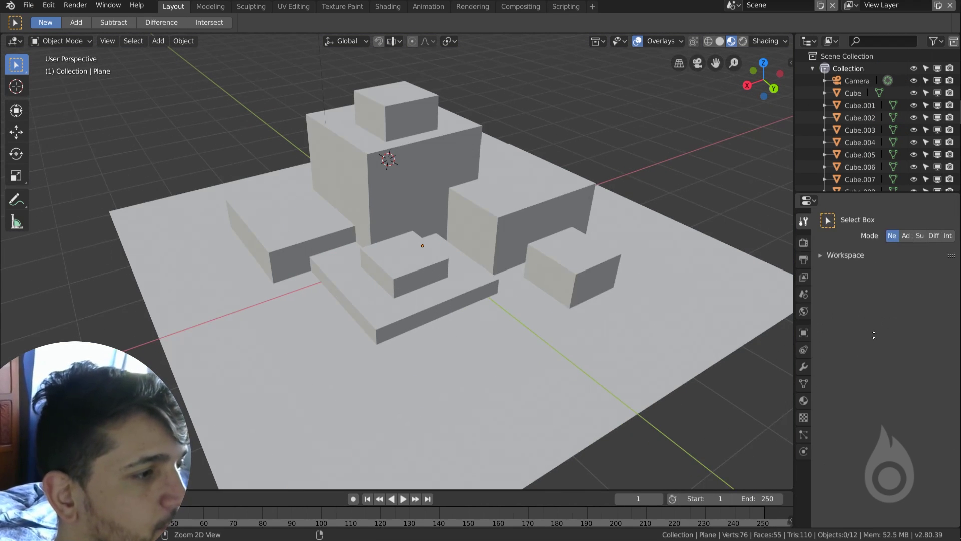
left_click(804, 243)
middle_click_drag(879, 364, 879, 343, "ctrl")
left_click_drag(796, 302, 744, 299)
left_click(785, 296)
scroll(403, 226, "up", 6)
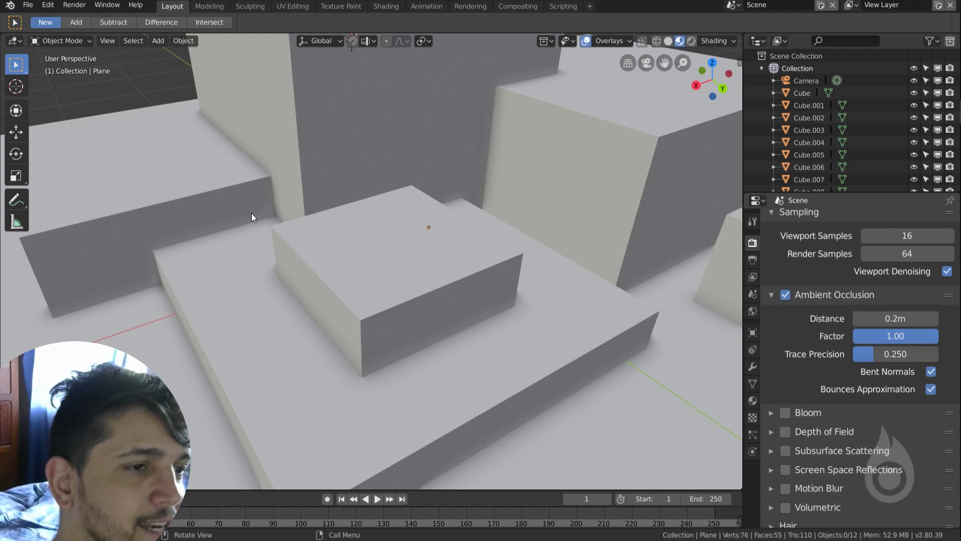
middle_click_drag(277, 239, 260, 225)
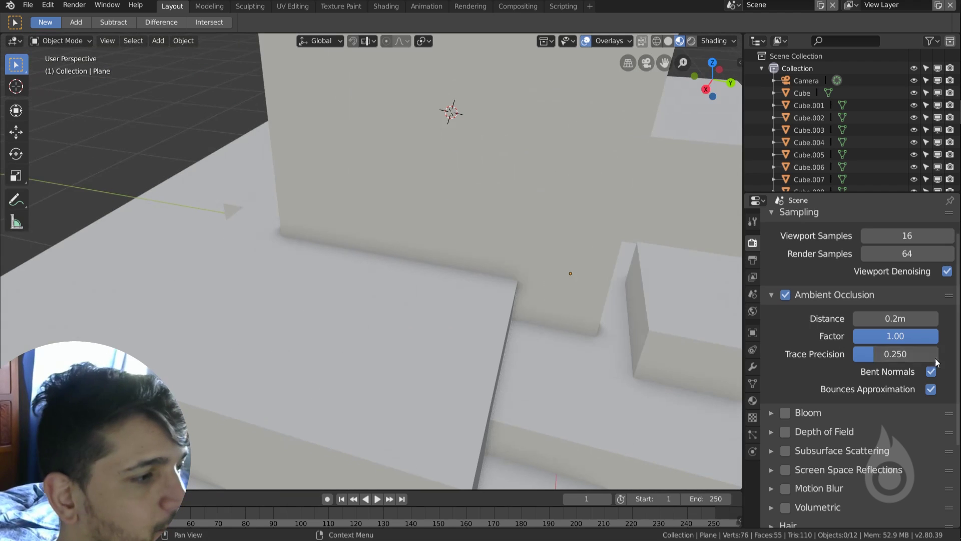
Set the Ambient Occlusion distance to 0.71 m and its factor to 5.00.
left_click_drag(879, 319, 921, 319)
left_click(888, 335)
left_click(847, 333)
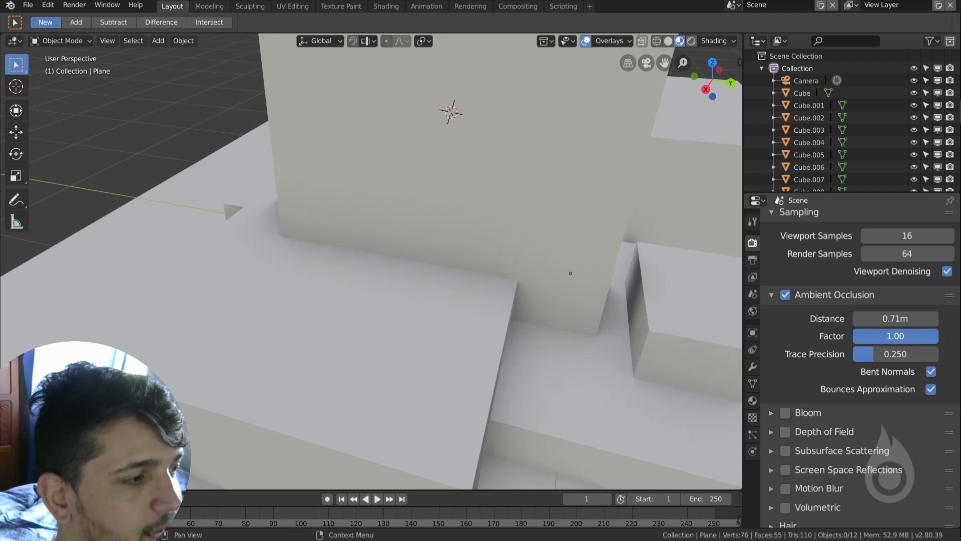
left_click(889, 335)
type("5")
key("Return")
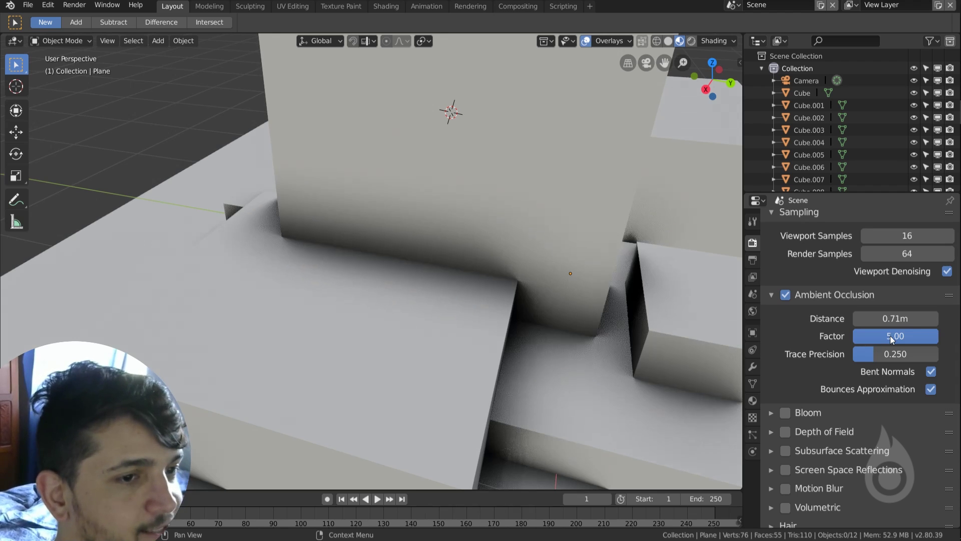
View the whole block arrangement and turn Ambient Occlusion off and back on to compare the contact shading.
scroll(521, 302, "down", 4)
middle_click_drag(520, 302, 477, 297)
scroll(477, 298, "up", 2)
left_click(785, 294)
left_click(785, 295)
middle_click_drag(534, 308, 492, 302, "shift")
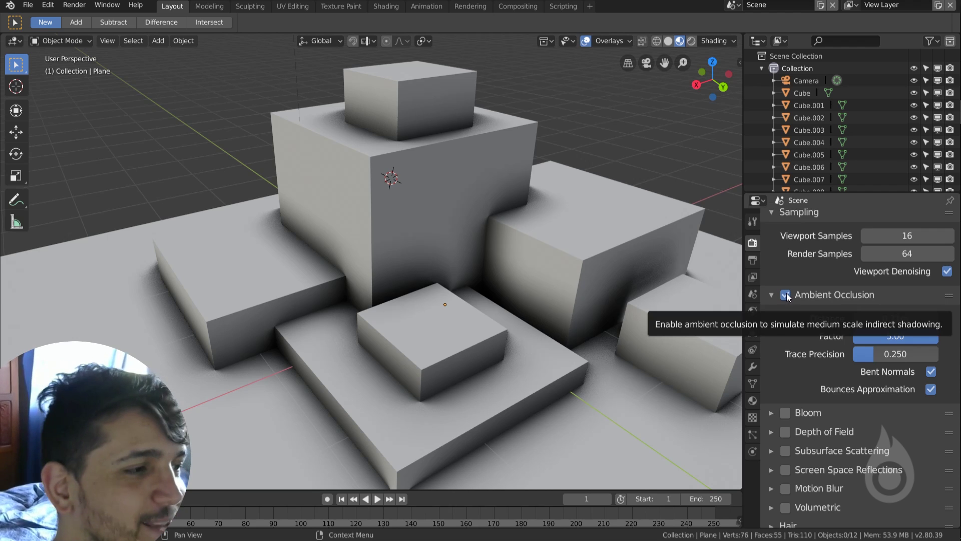
left_click(771, 295)
left_click(771, 295)
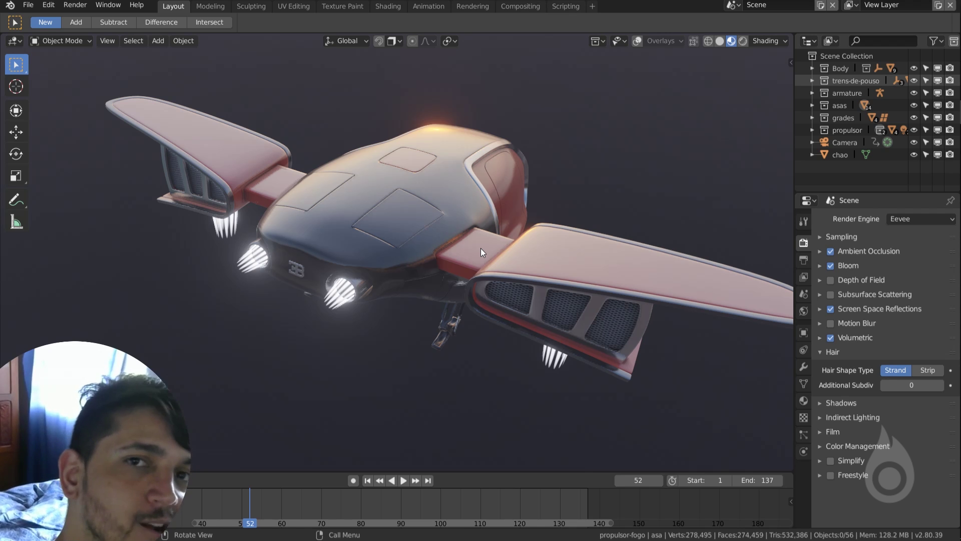
In the spaceship scene, turn Bloom off and back on, and view the ship's thrusters from a low angle.
left_click(831, 266)
scroll(563, 266, "down", 4)
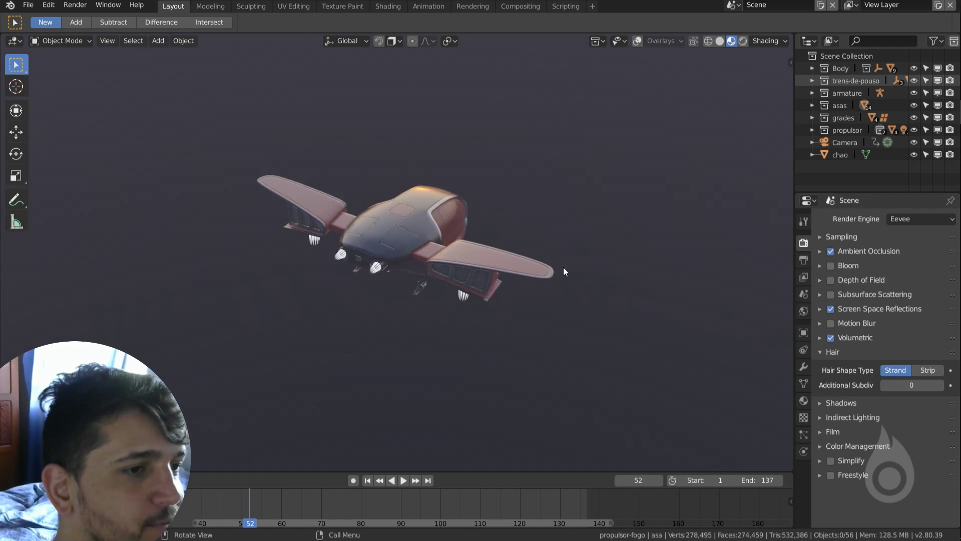
left_click(830, 266)
middle_click_drag(616, 260, 779, 245)
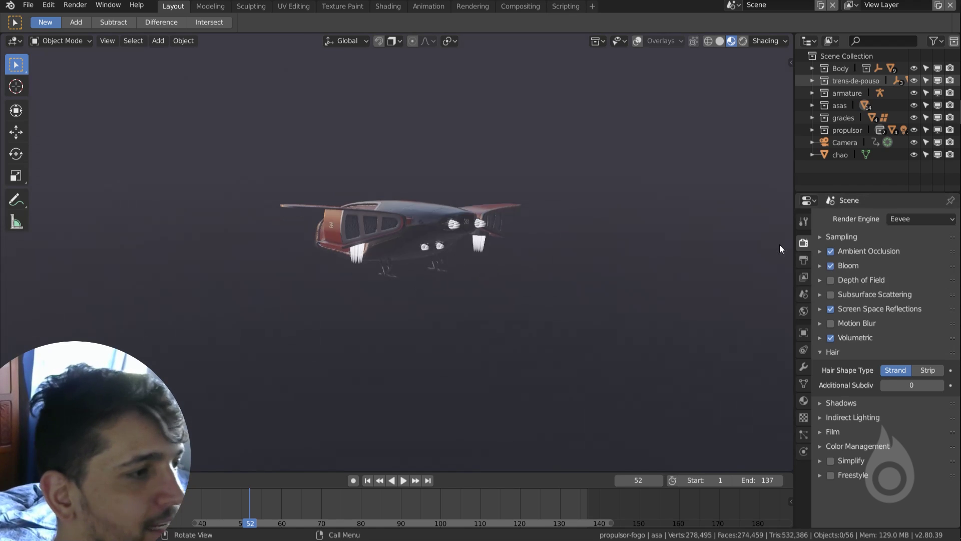
Expand the Bloom settings, set the Bloom intensity to 1.840, and disable Volumetric.
left_click(822, 265)
left_click_drag(912, 337, 960, 338)
left_click(830, 426)
scroll(567, 238, "up", 4)
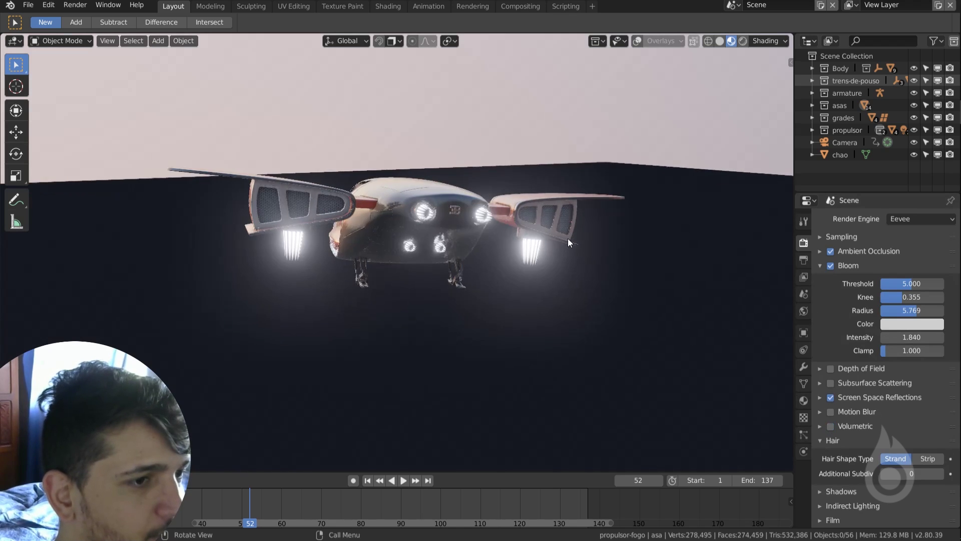
scroll(568, 239, "up", 2)
Toggle Bloom off and on twice to compare the thruster glow without Volumetric.
left_click(831, 266)
left_click(831, 266)
left_click(831, 265)
left_click(831, 265)
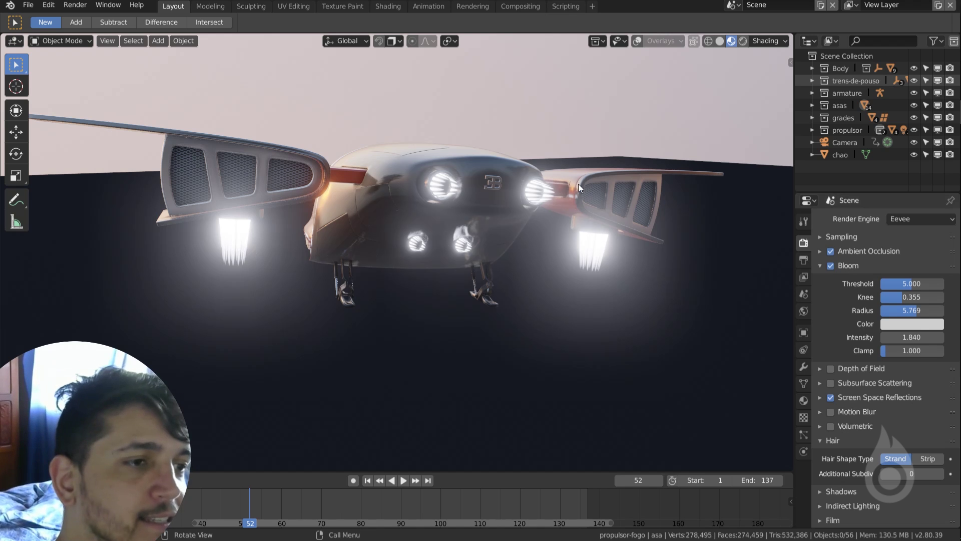
Lower the Bloom threshold to 0.812, check the glow on the ship from above, and raise the threshold again.
left_click_drag(908, 285, 880, 284)
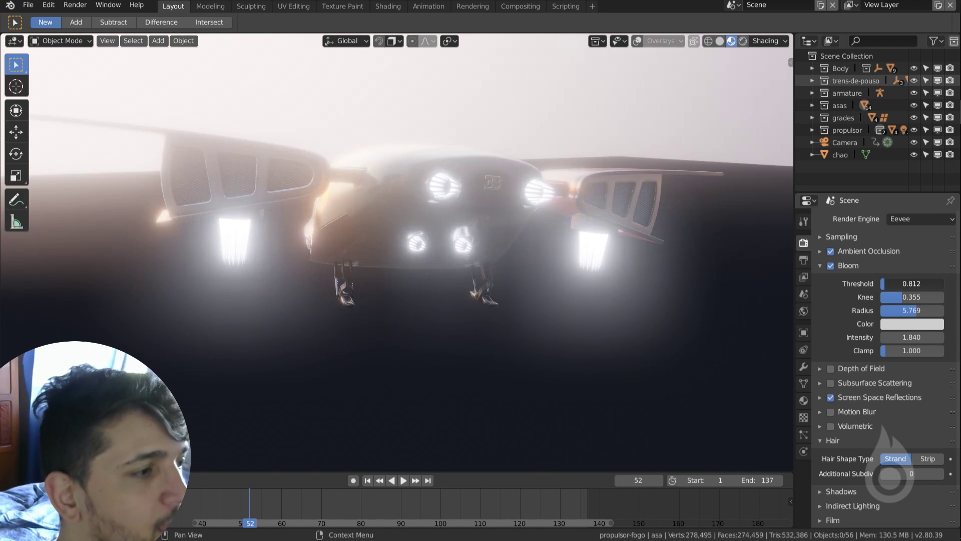
middle_click_drag(516, 145, 490, 177)
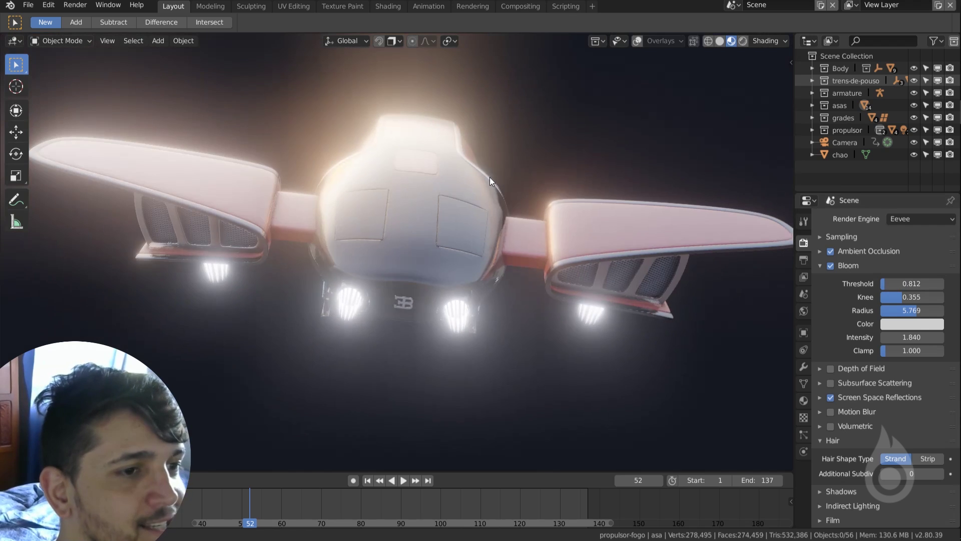
left_click_drag(898, 283, 918, 284)
middle_click_drag(581, 224, 473, 177)
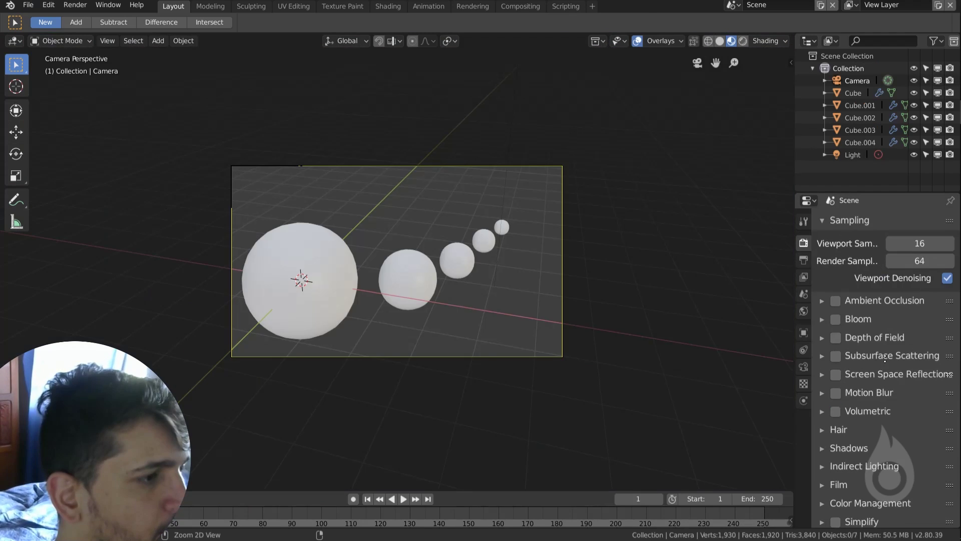
In the scene with five spheres, enable Depth of Field in the Eevee settings and enlarge the camera view.
left_click_drag(795, 306, 690, 275)
left_click(717, 336)
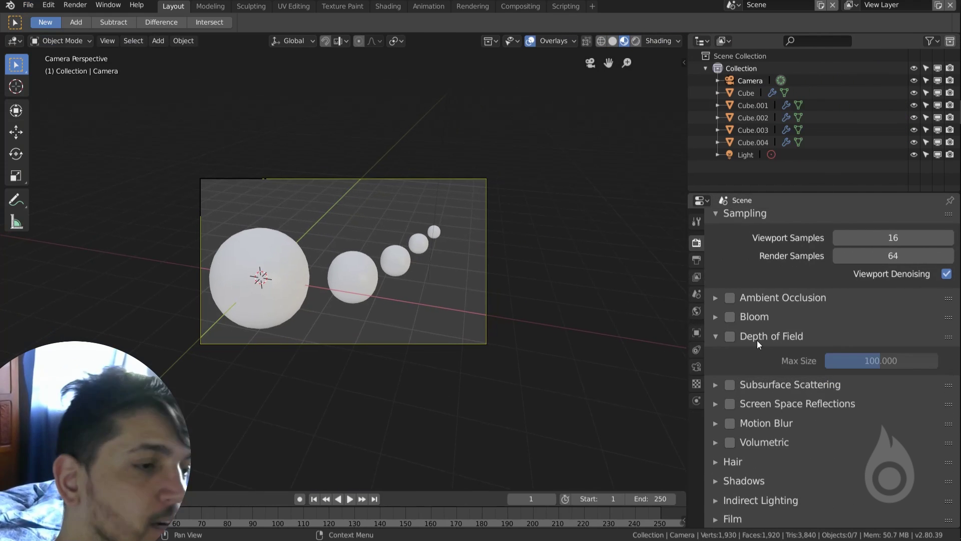
left_click(730, 336)
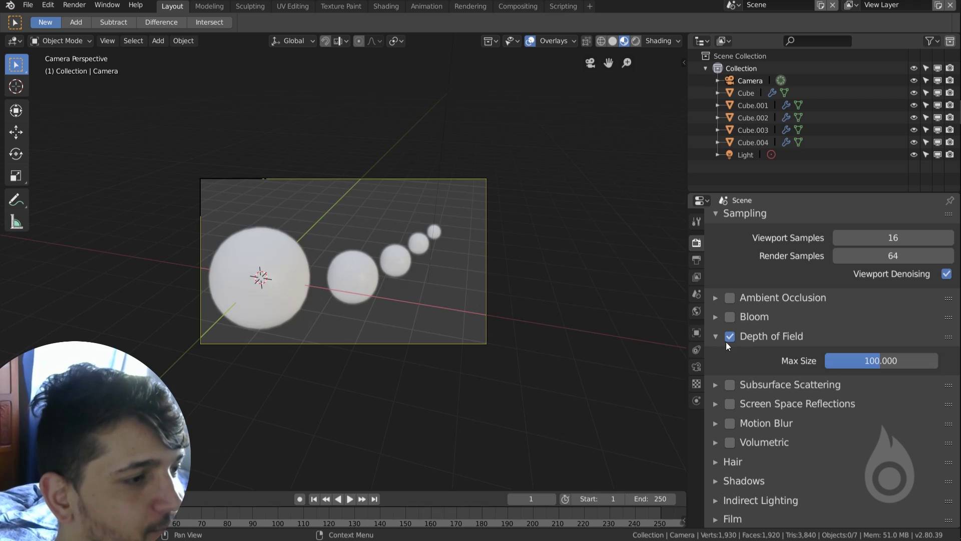
scroll(400, 266, "up", 4)
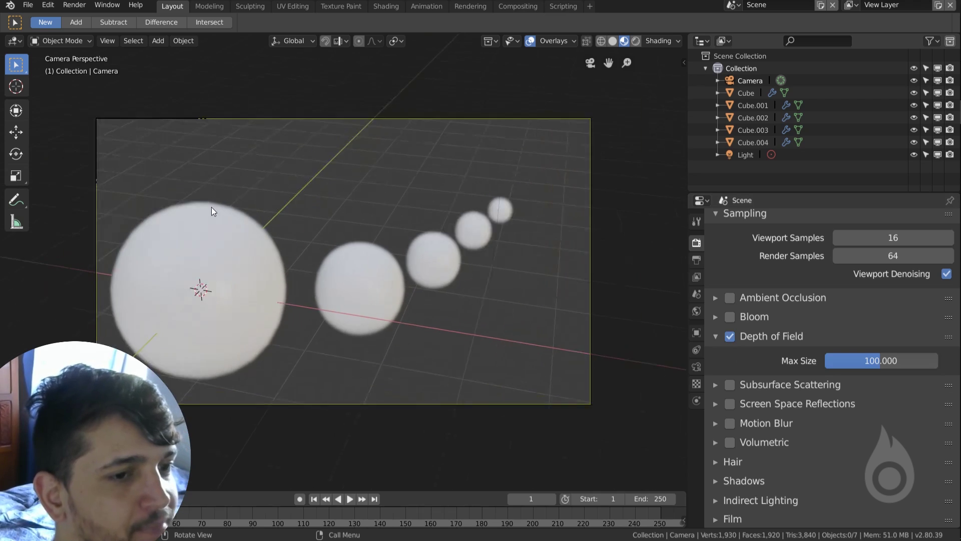
scroll(190, 302, "up", 1)
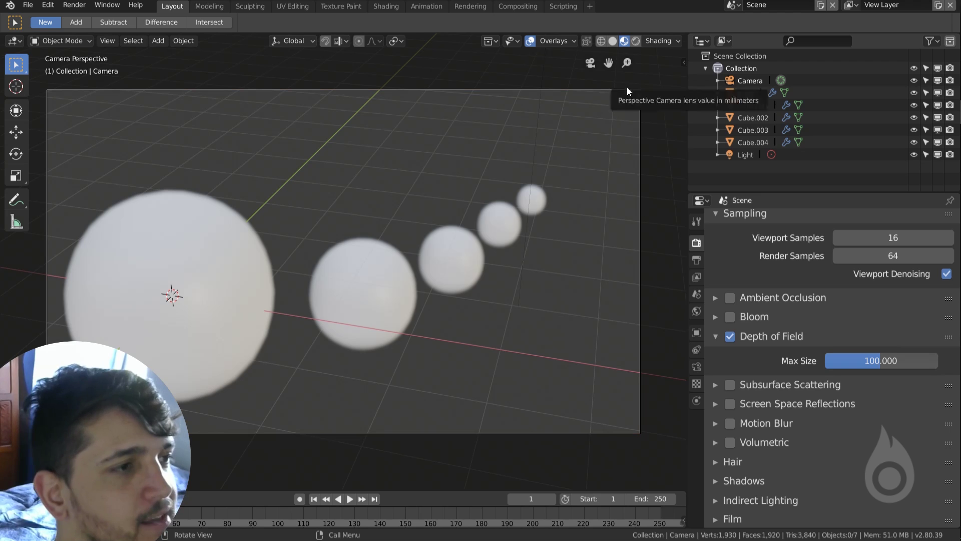
In the camera's Depth of Field settings, focus on the second sphere, Cube.001, and lower the f-stop to 0.1.
left_click(697, 366)
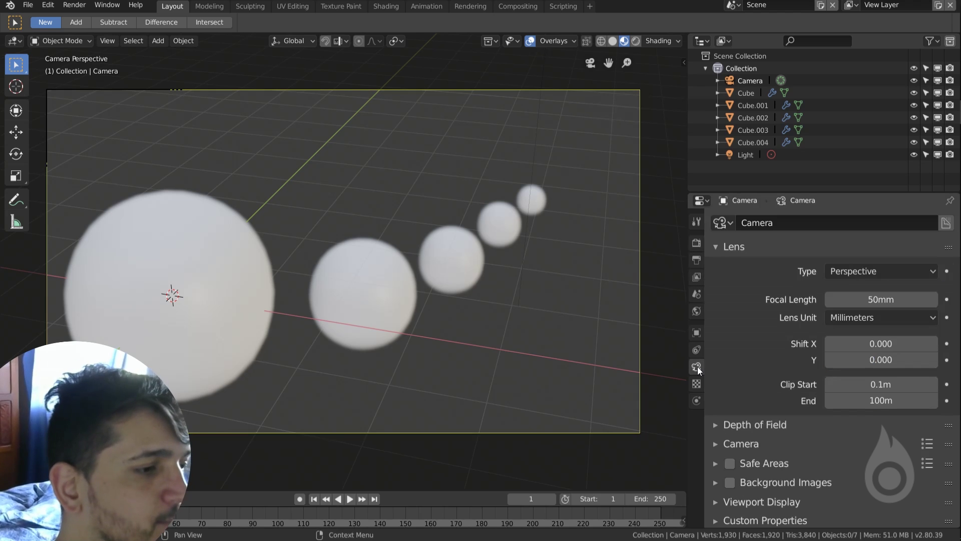
scroll(794, 494, "down", 1)
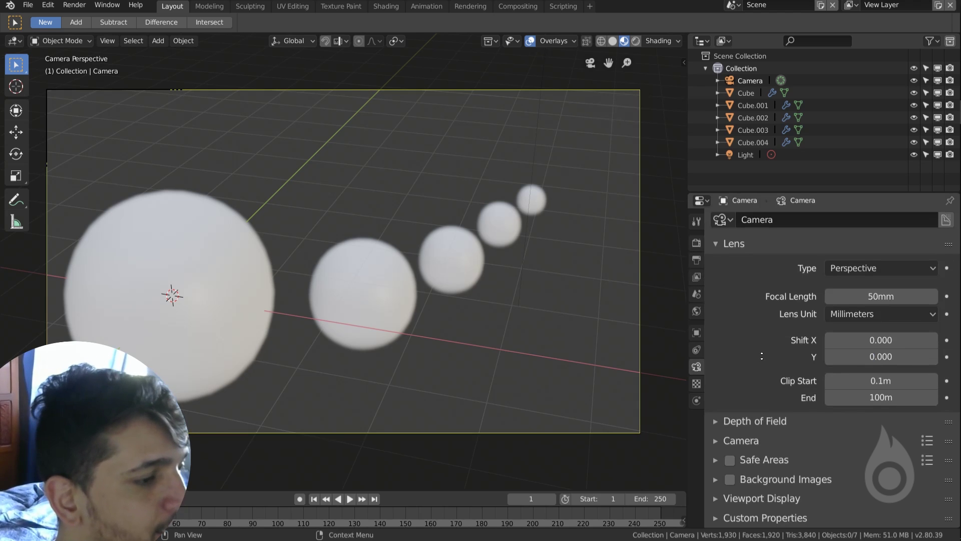
left_click(721, 421)
scroll(802, 390, "down", 4)
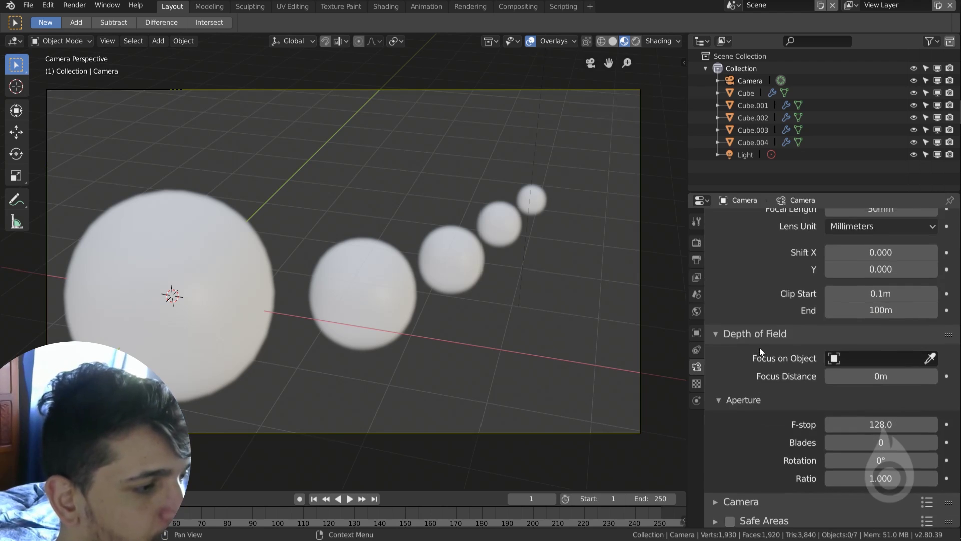
left_click(930, 355)
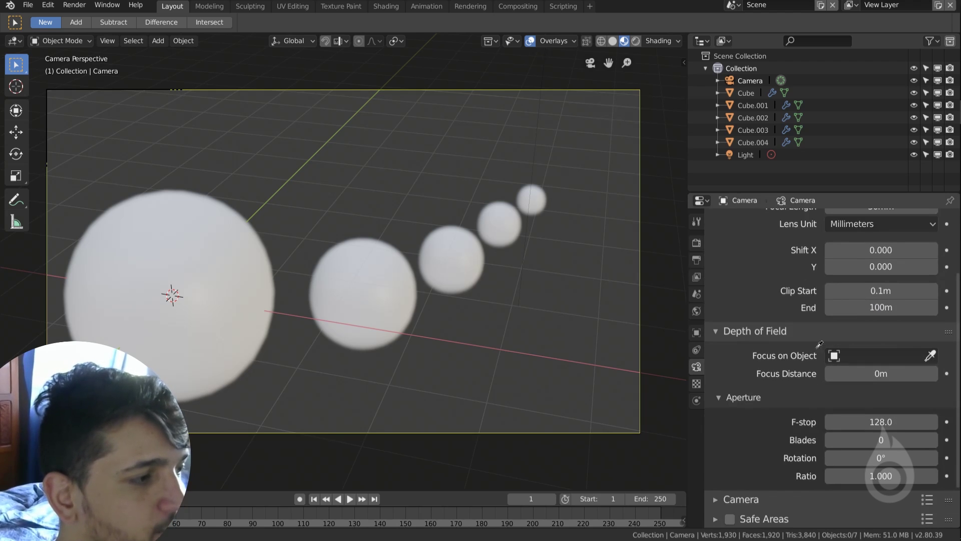
left_click(397, 303)
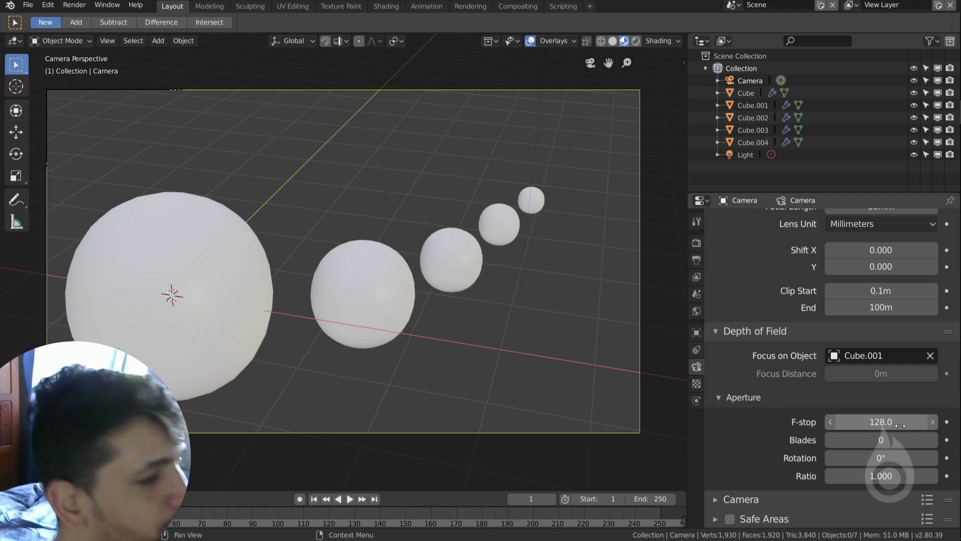
left_click_drag(881, 421, 679, 396)
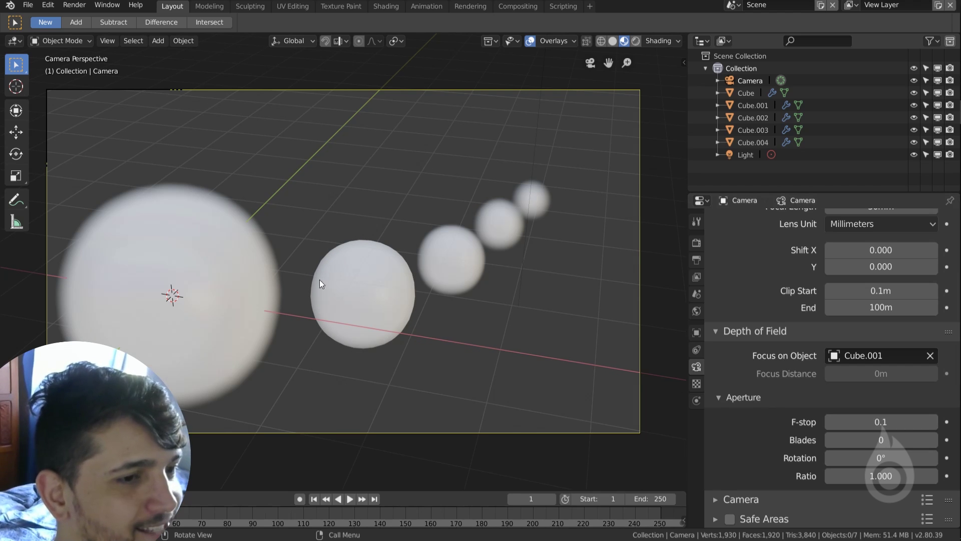
scroll(362, 263, "up", 2)
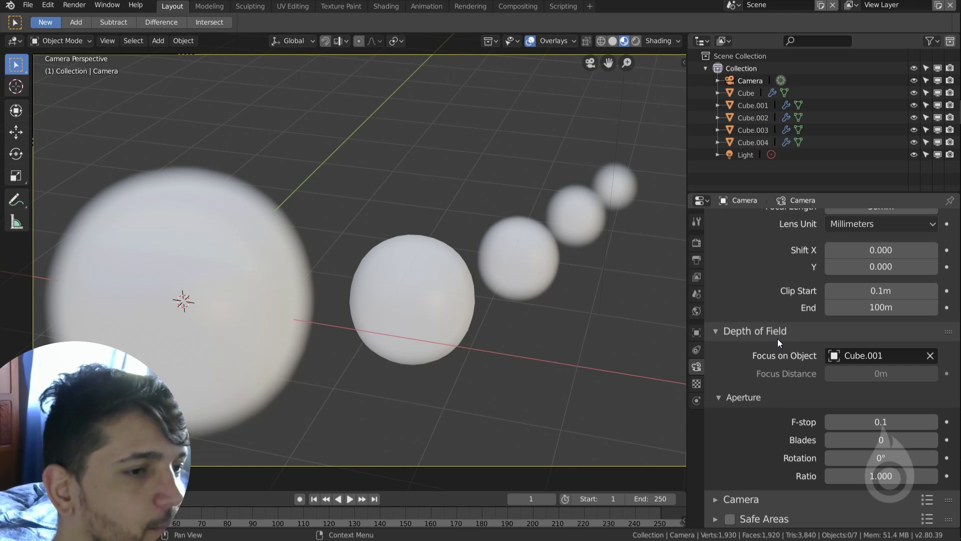
Switch the camera's focus object to the fourth sphere, Cube.003, and review the scene's Depth of Field render setting.
left_click(933, 356)
left_click(931, 356)
left_click(593, 210)
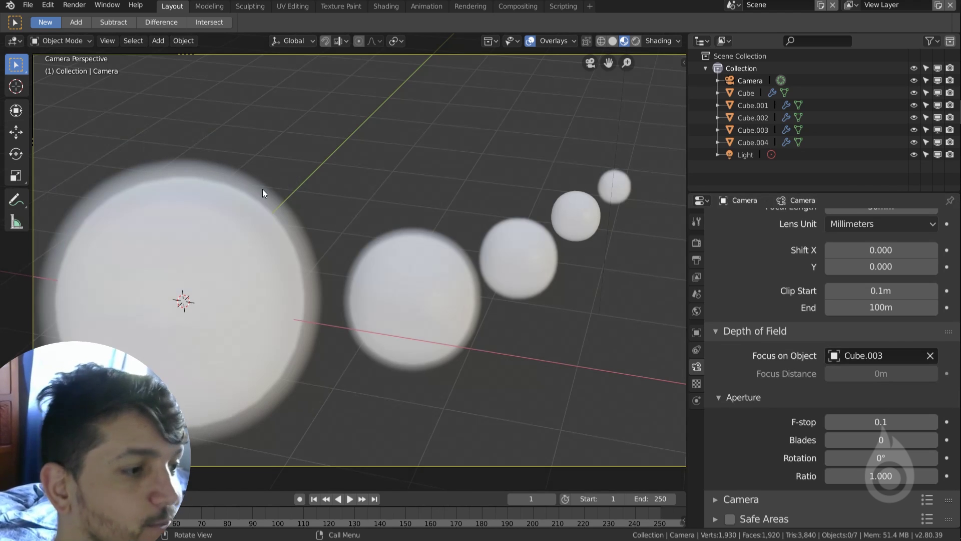
left_click(697, 242)
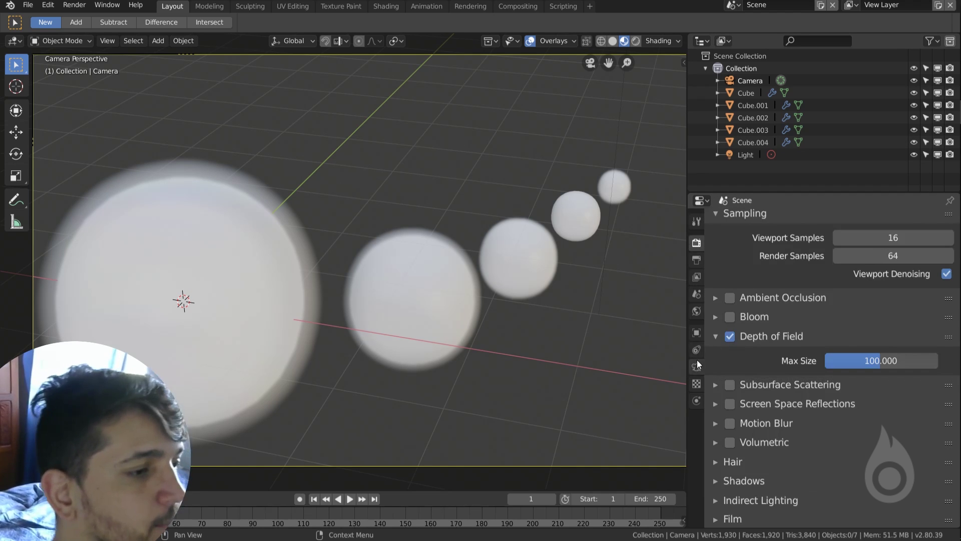
left_click(697, 361)
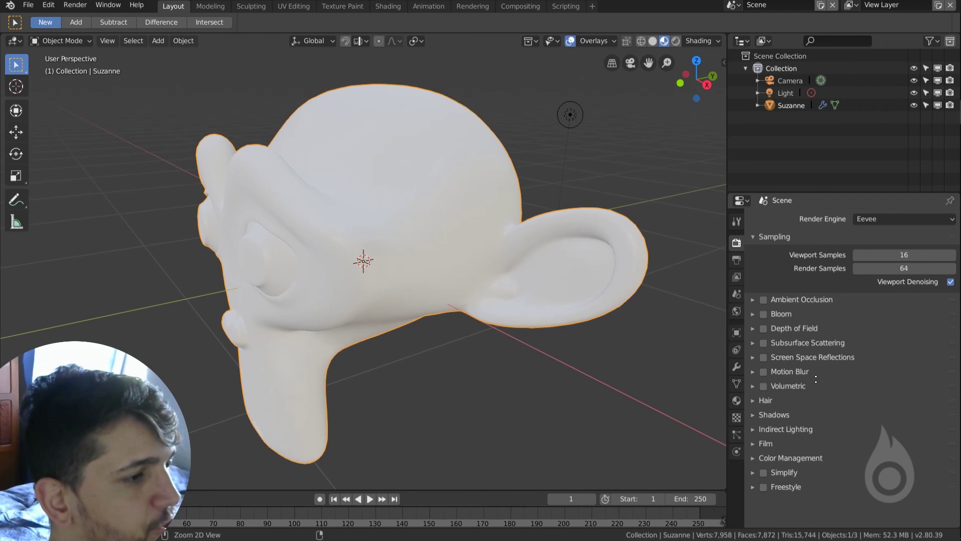
In the Suzanne scene, set the monkey head material's Subsurface value to 1.000.
middle_click_drag(816, 379, 811, 344, "ctrl")
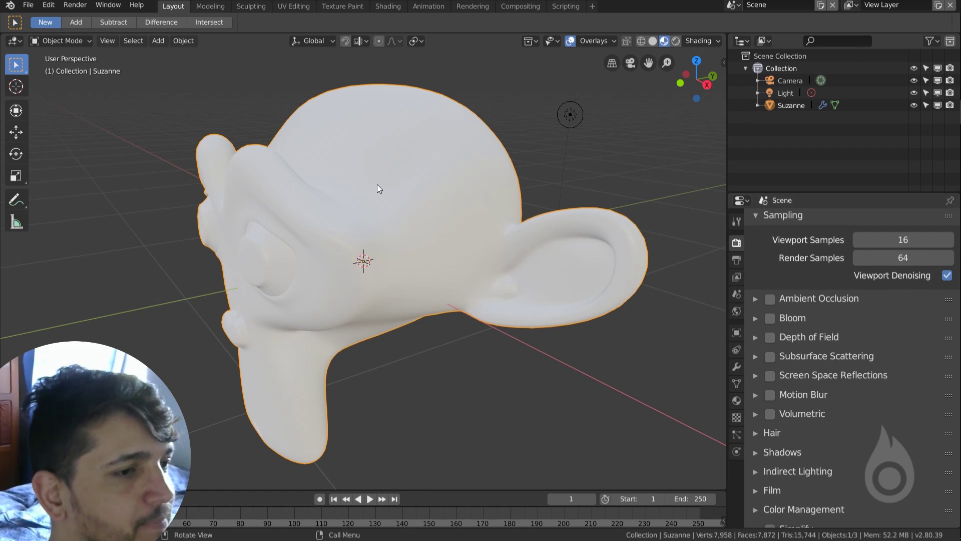
left_click(737, 400)
scroll(848, 374, "down", 5)
left_click_drag(895, 369, 954, 369)
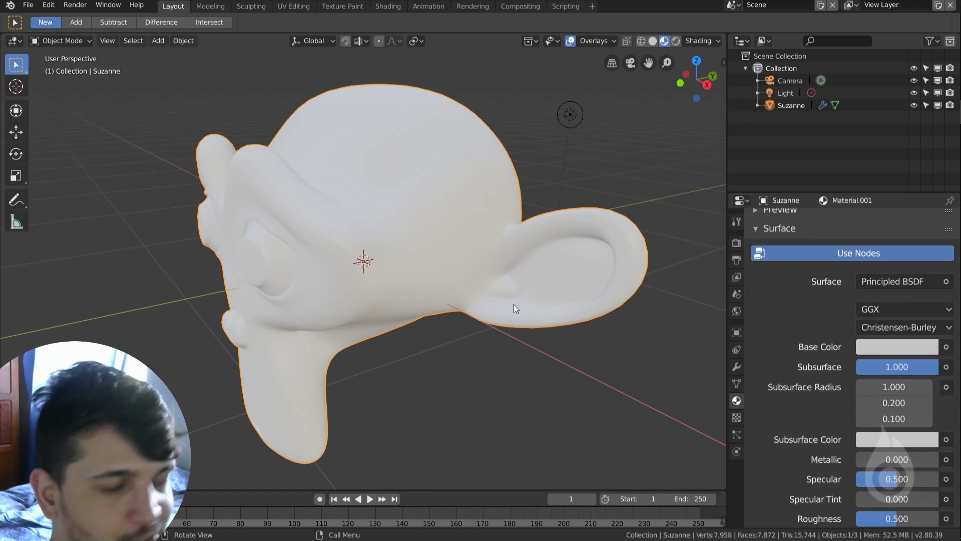
Switch the viewport to rendered shading, view Suzanne's shadowed side, and enable Subsurface Scattering in the Eevee render settings.
left_click(674, 41)
mouse_move(576, 210)
middle_mouse_down()
mouse_move(566, 227)
mouse_move(282, 236)
mouse_move(56, 222)
middle_mouse_up()
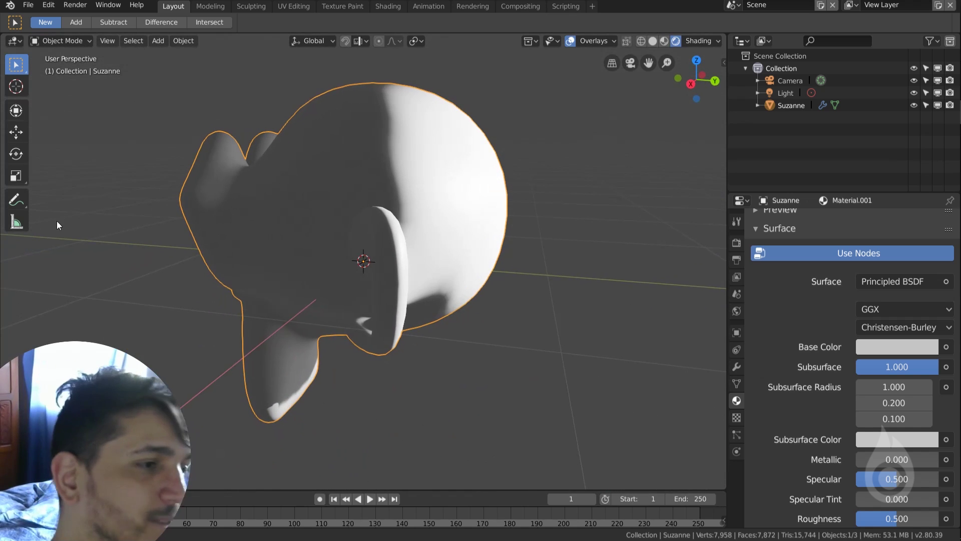
left_click(736, 244)
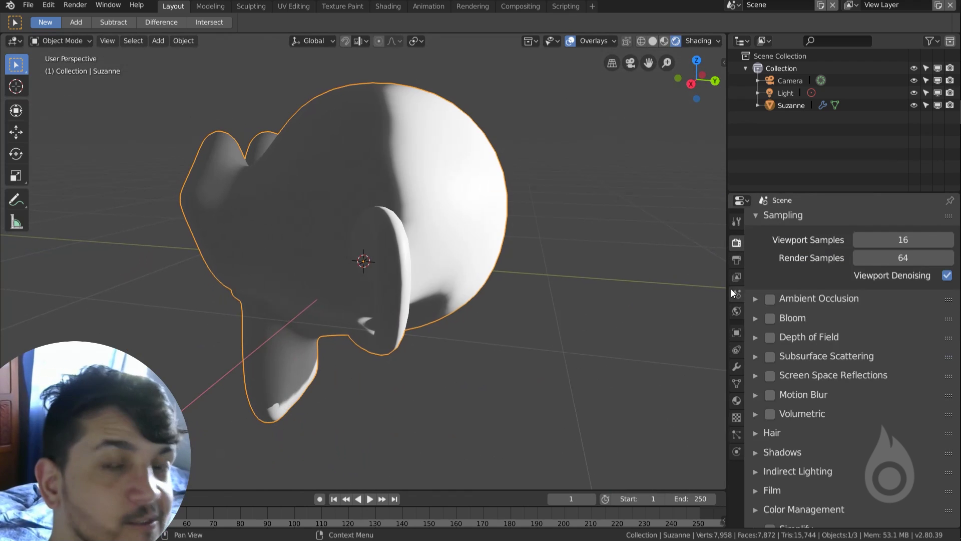
left_click(770, 356)
mouse_move(501, 302)
middle_mouse_down()
mouse_move(410, 299)
mouse_move(502, 305)
middle_mouse_up()
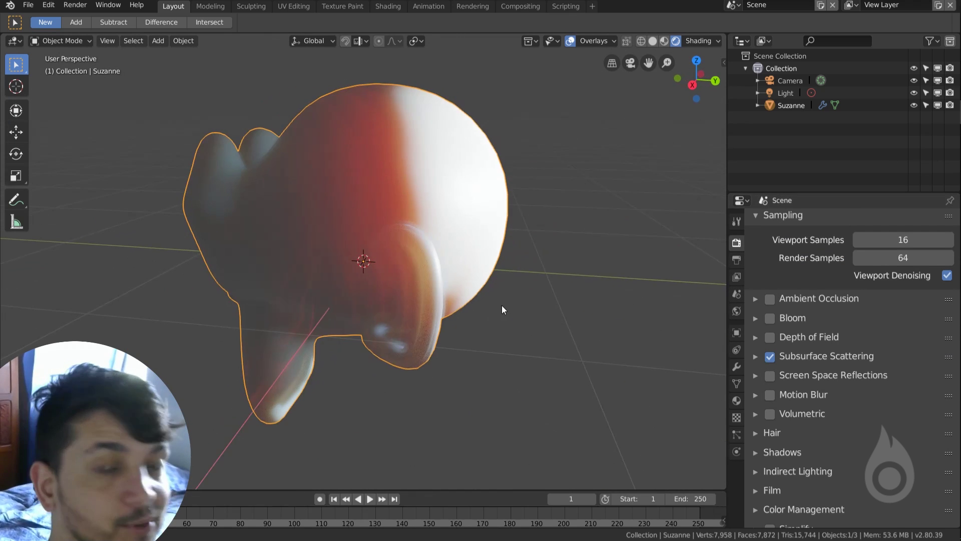
Open Suzanne's Subsurface Scattering render settings and raise the Jitter Threshold to 1.000.
left_click(755, 357)
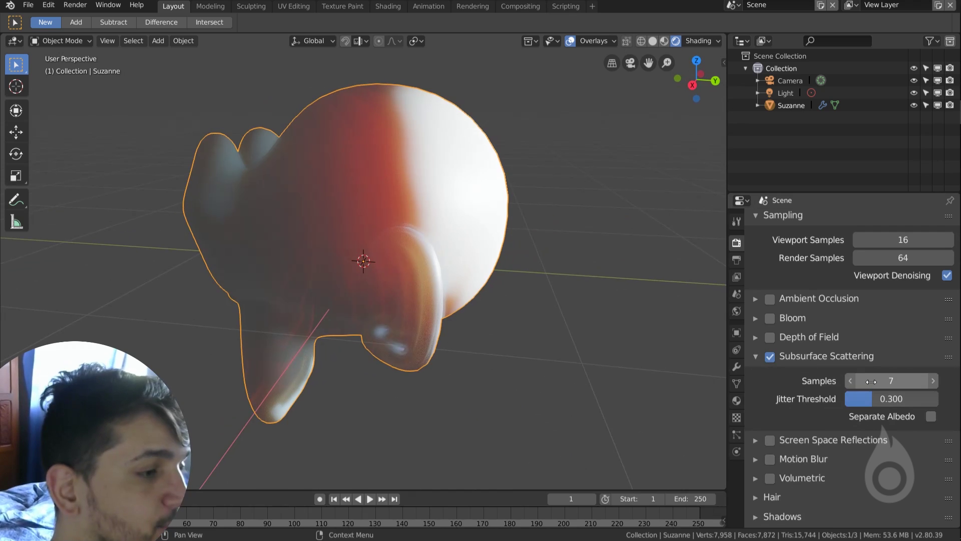
left_click_drag(867, 399, 937, 399)
scroll(470, 251, "up", 3)
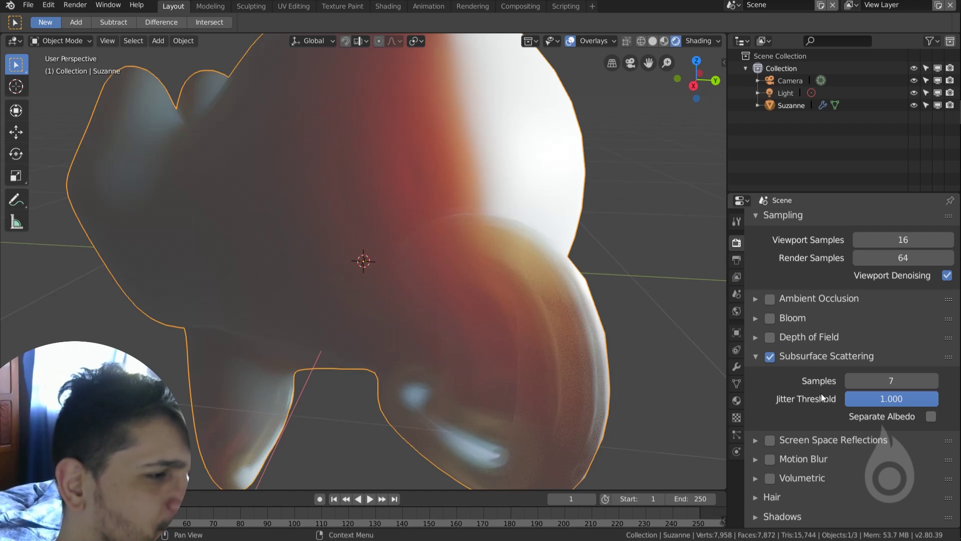
Lower the Subsurface Scattering Jitter Threshold to 0.000 and compare the shading on Suzanne's head and ear.
left_click_drag(912, 399, 821, 399)
middle_click_drag(636, 303, 603, 302)
scroll(603, 308, "up", 2)
scroll(591, 307, "down", 3)
middle_click_drag(544, 224, 569, 281)
left_click_drag(891, 399, 883, 399)
middle_click_drag(372, 190, 398, 192)
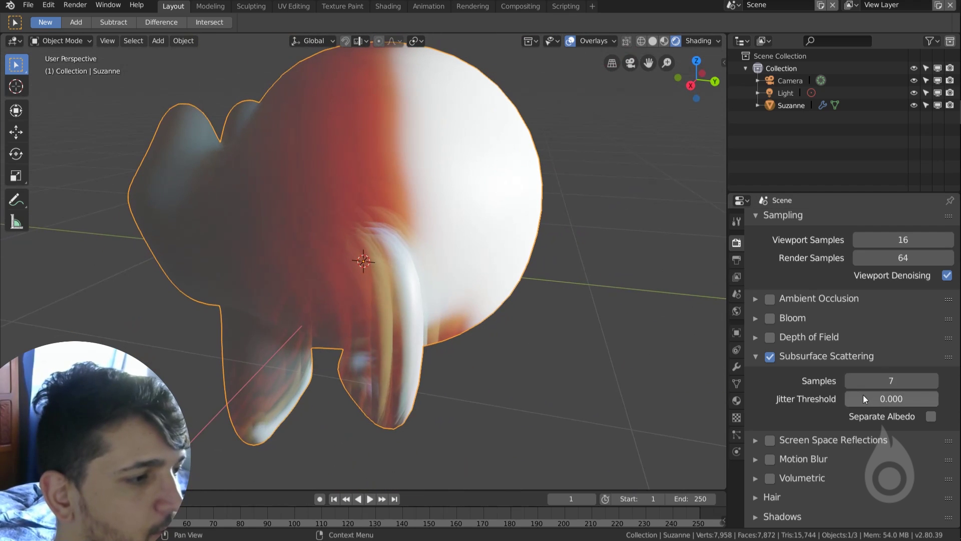
Set the Subsurface Scattering Jitter Threshold to 0.646, inspect Suzanne's shading, and collapse the settings.
left_click_drag(867, 399, 910, 402)
middle_click_drag(455, 265, 481, 263)
scroll(557, 256, "up", 1)
middle_click_drag(566, 260, 544, 275)
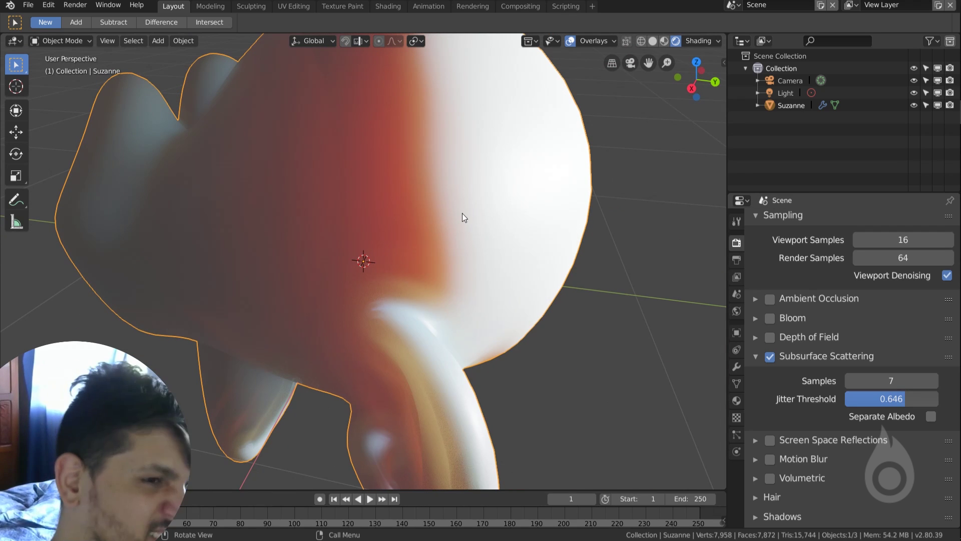
scroll(451, 212, "down", 5)
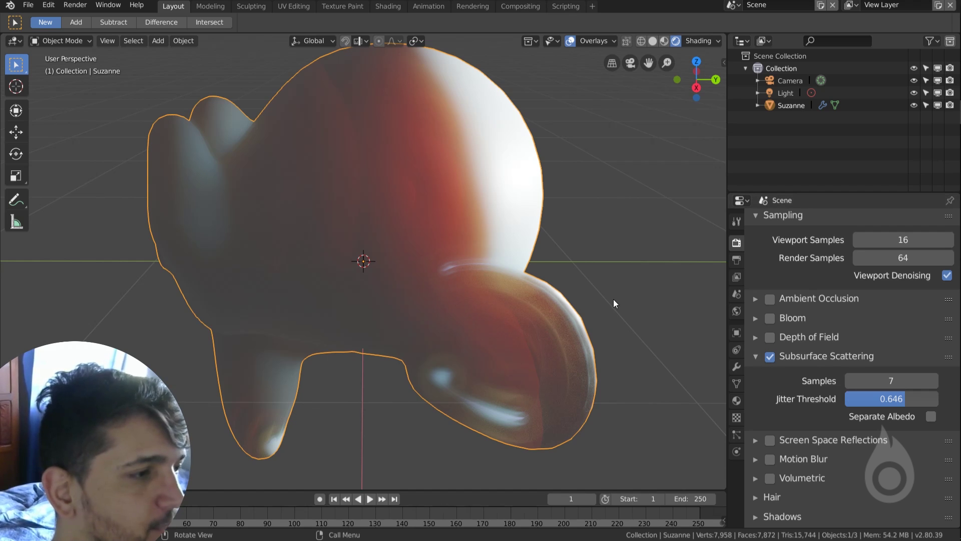
left_click(758, 357)
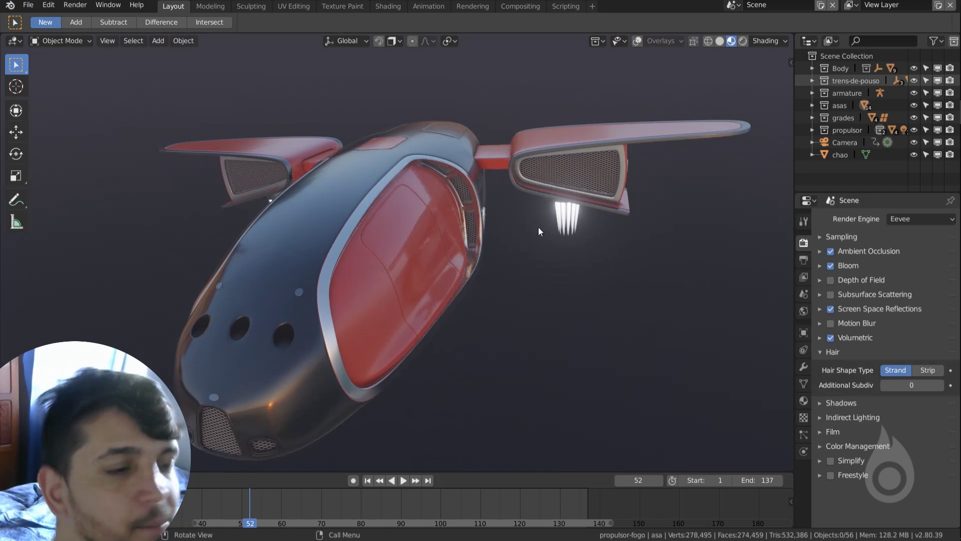
In the spaceship scene, turn Screen Space Reflections off and back on to compare the red side panel's reflections.
middle_click_drag(539, 226, 492, 230)
scroll(504, 221, "up", 4)
middle_click_drag(545, 203, 459, 275)
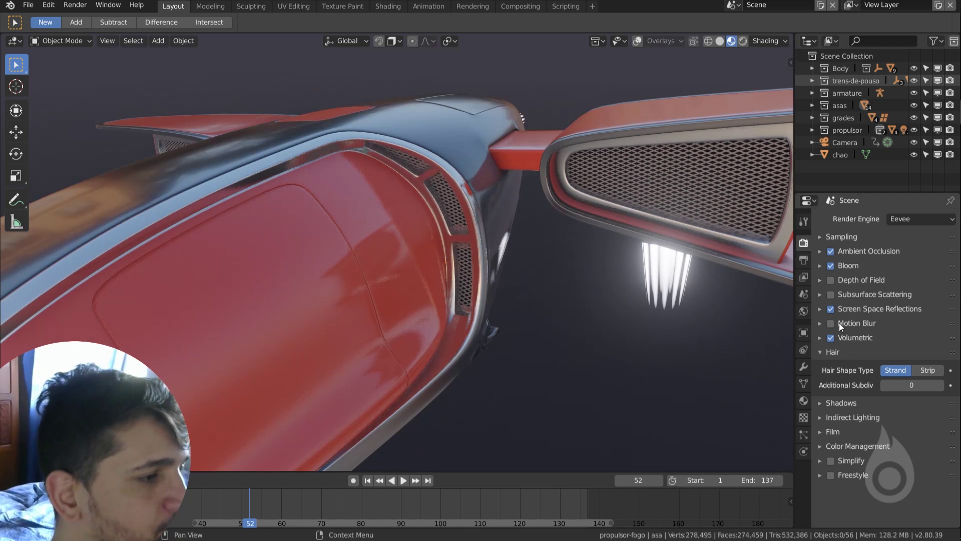
scroll(416, 258, "up", 2)
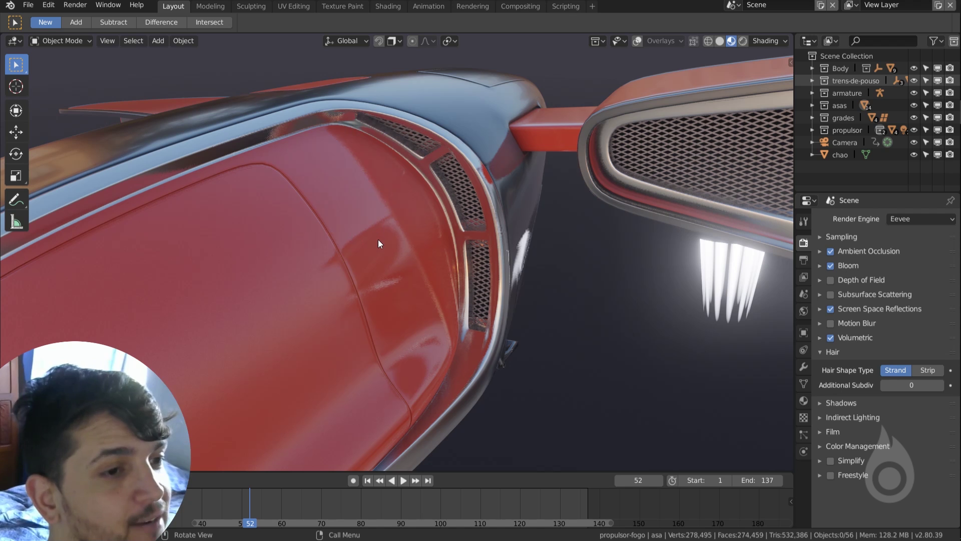
left_click(831, 310)
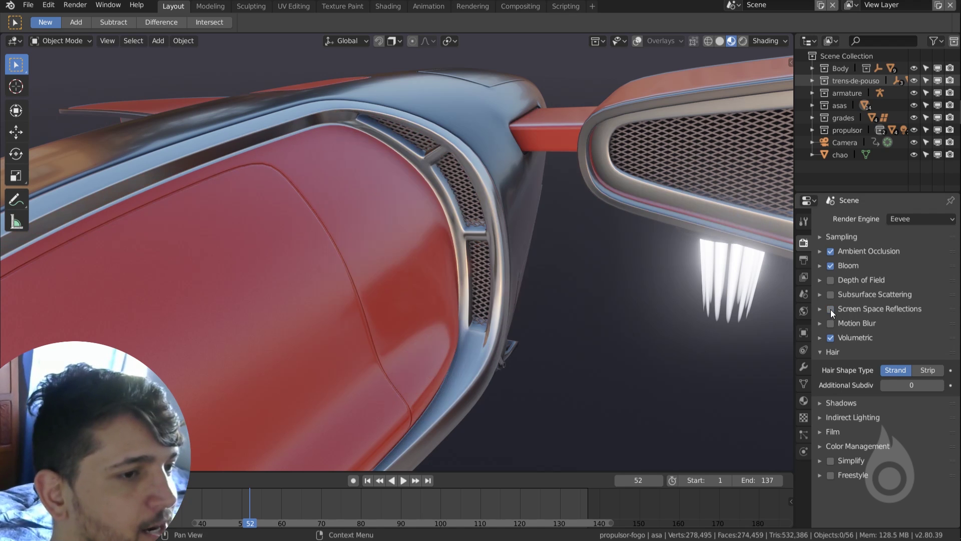
middle_click_drag(656, 252, 385, 188)
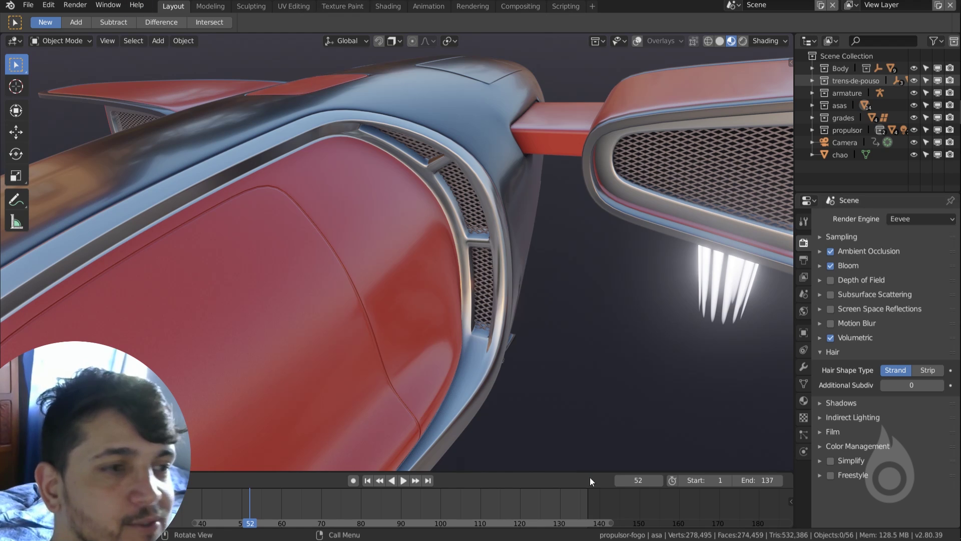
left_click(831, 308)
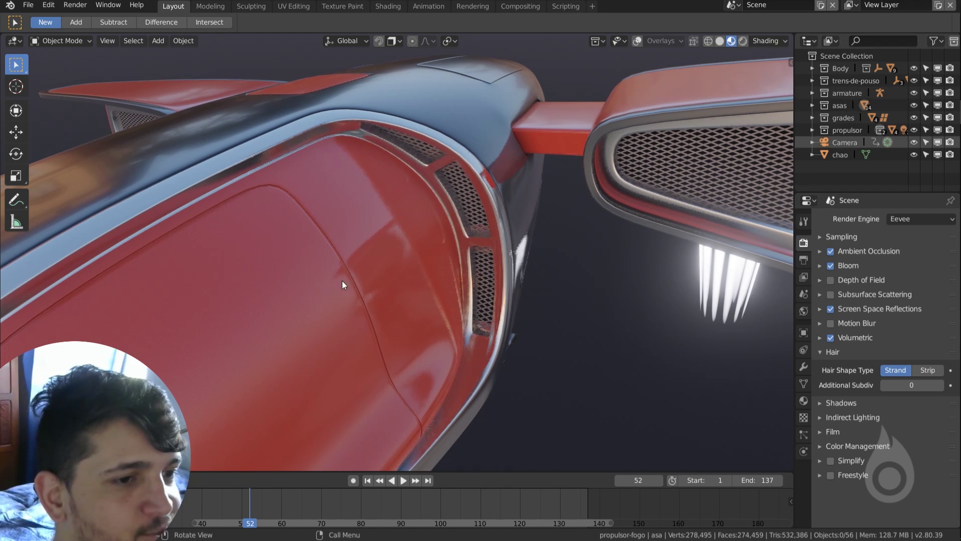
Examine the reflections on the ship's red side panel and vents, and review the Screen Space Reflections settings.
scroll(199, 279, "up", 2)
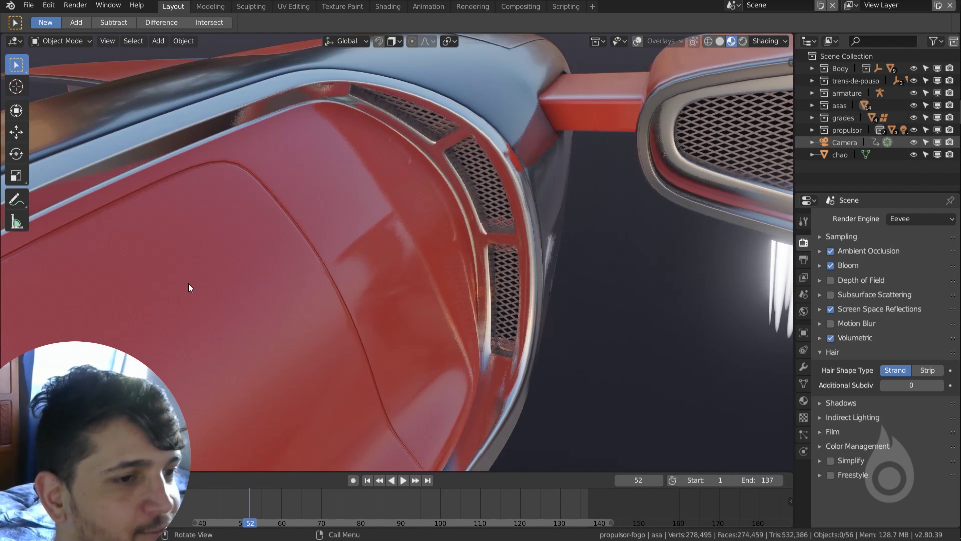
middle_click_drag(224, 284, 436, 222)
middle_click_drag(419, 289, 514, 305)
scroll(342, 288, "up", 1)
right_click(691, 363)
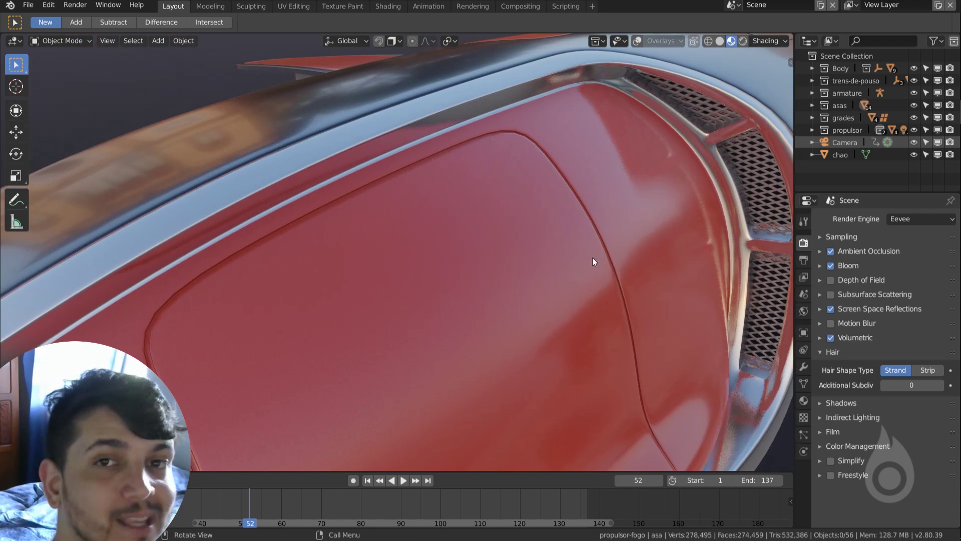
middle_click_drag(522, 260, 493, 259, "shift")
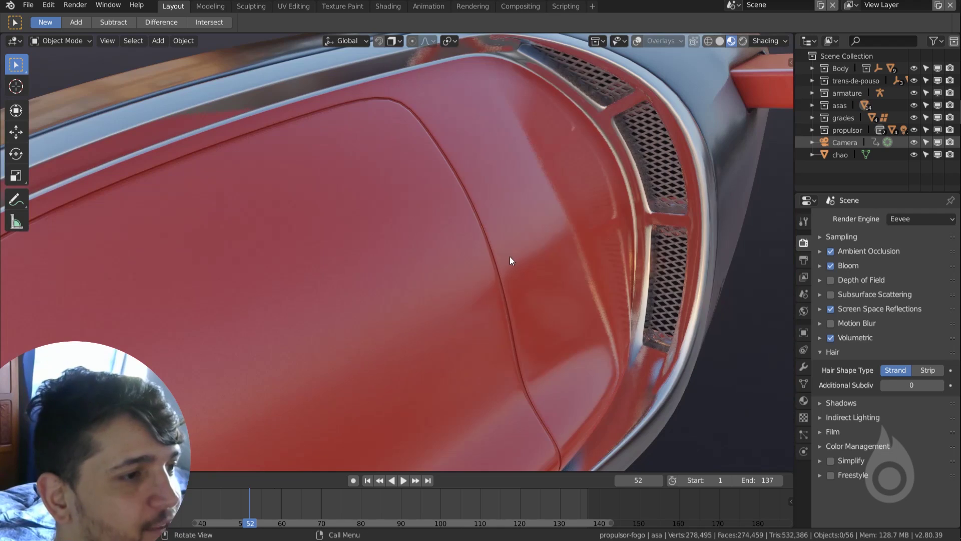
scroll(493, 259, "down", 4)
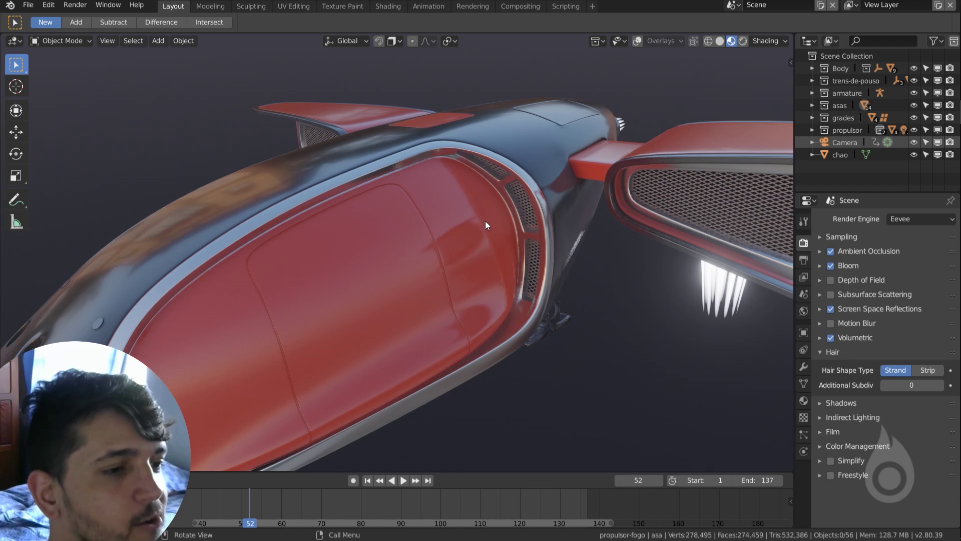
left_click(820, 309)
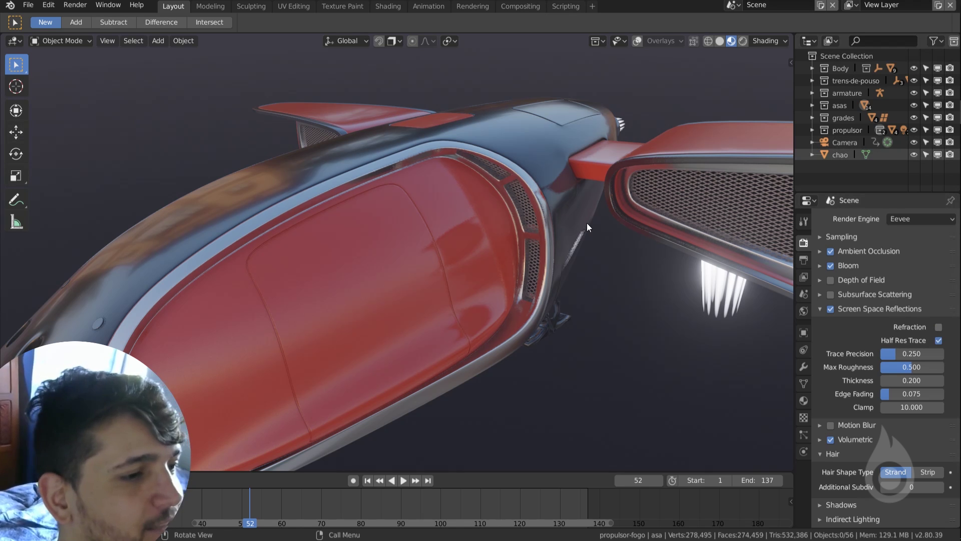
left_click(857, 311)
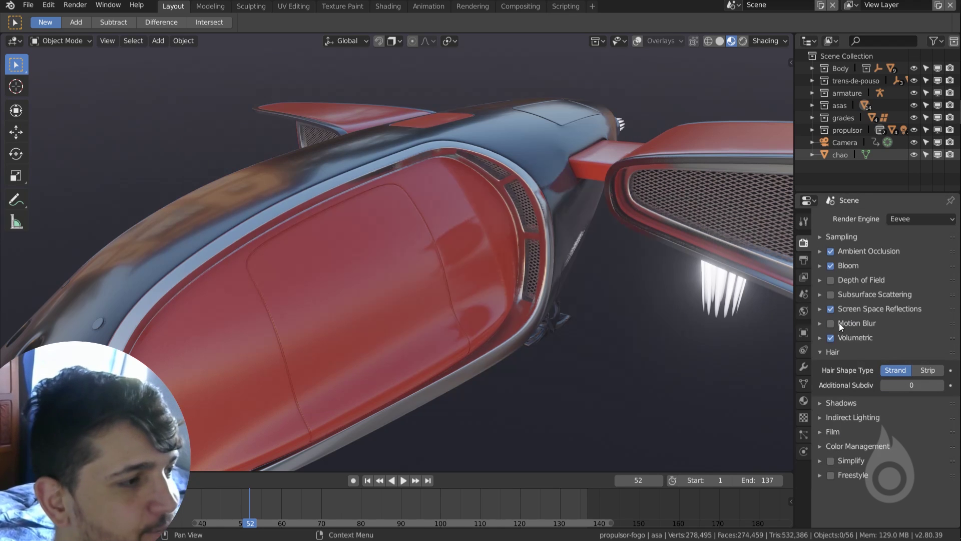
Expand and enable Motion Blur for the spaceship scene and view the ship through the camera.
left_click(821, 324)
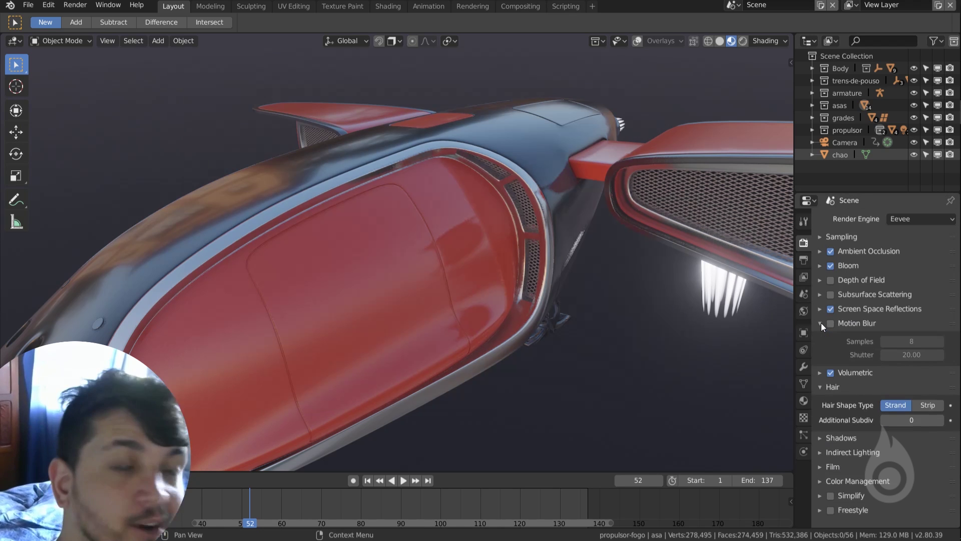
scroll(563, 317, "down", 5)
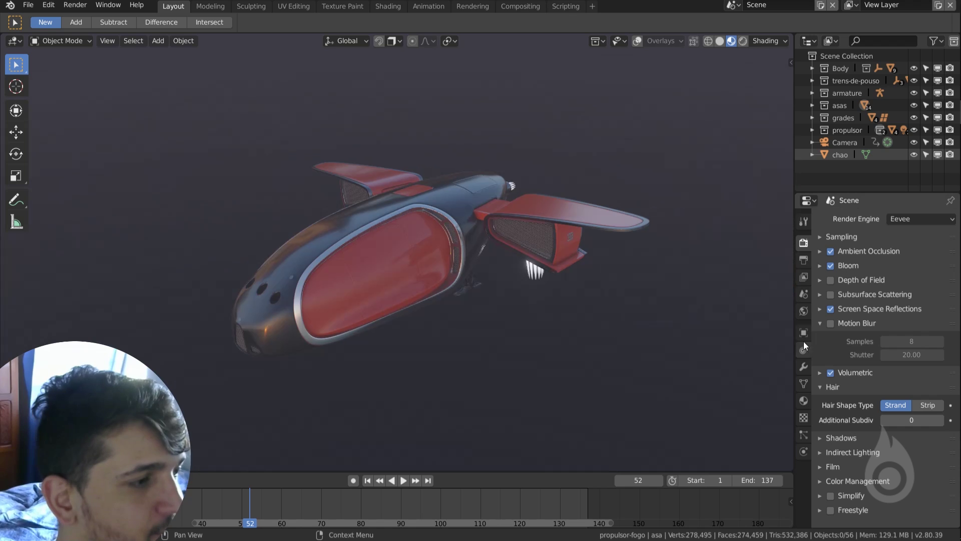
left_click(830, 323)
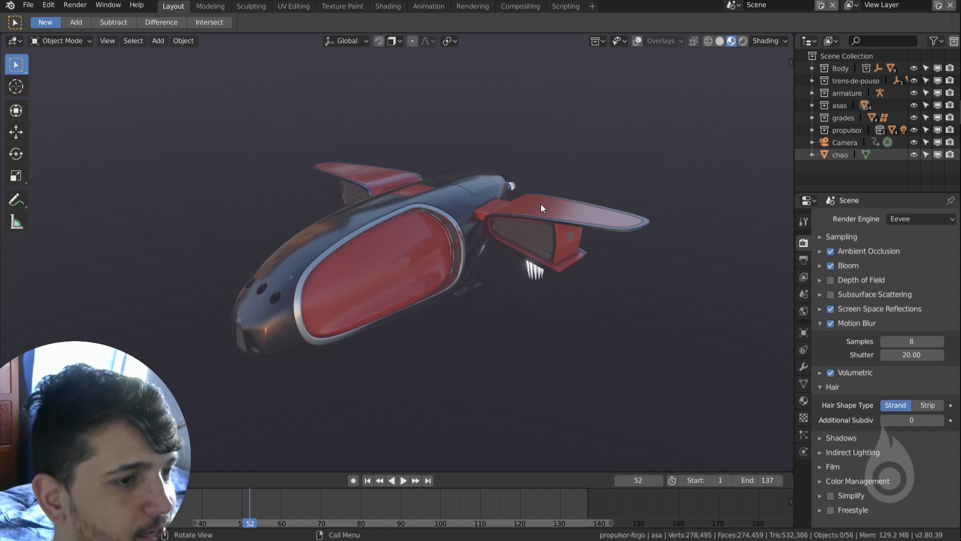
key("KP_0")
scroll(492, 232, "up", 4)
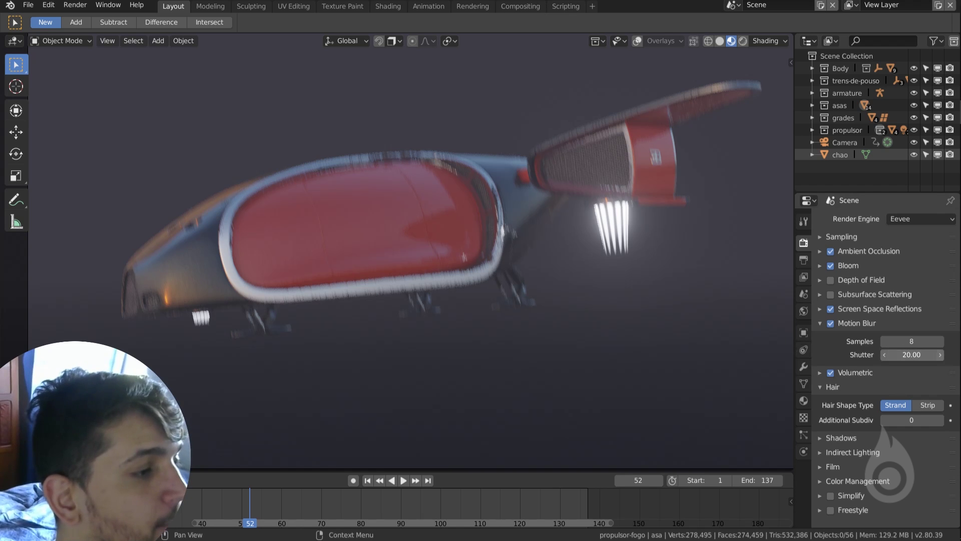
Set the Motion Blur Shutter to 40 and check the blur on the ship in camera view.
left_click(905, 359)
type("40")
key("Return")
scroll(558, 260, "down", 2)
scroll(531, 261, "up", 1)
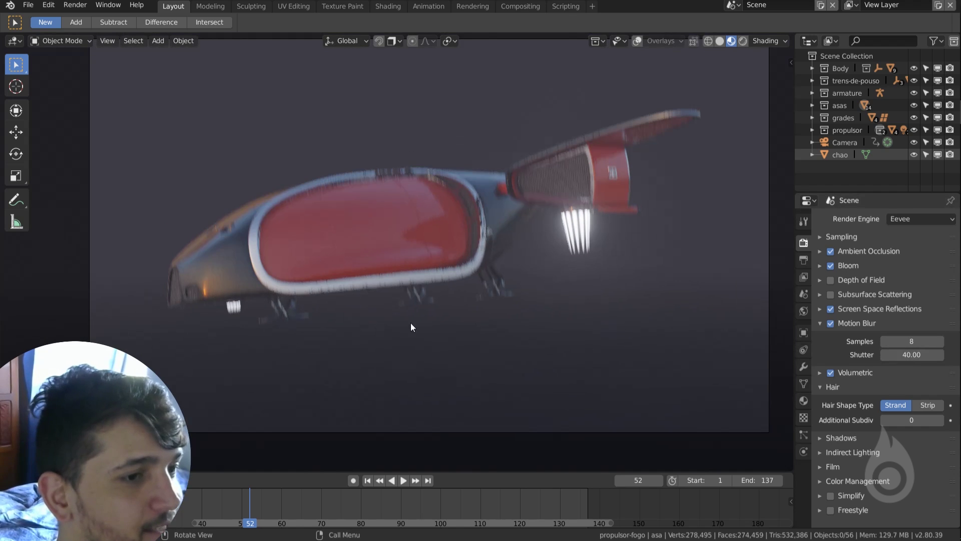
Set the Motion Blur Shutter to 0 and compare the ship's sharpness in camera view.
left_click(905, 356)
type("0")
key("Return")
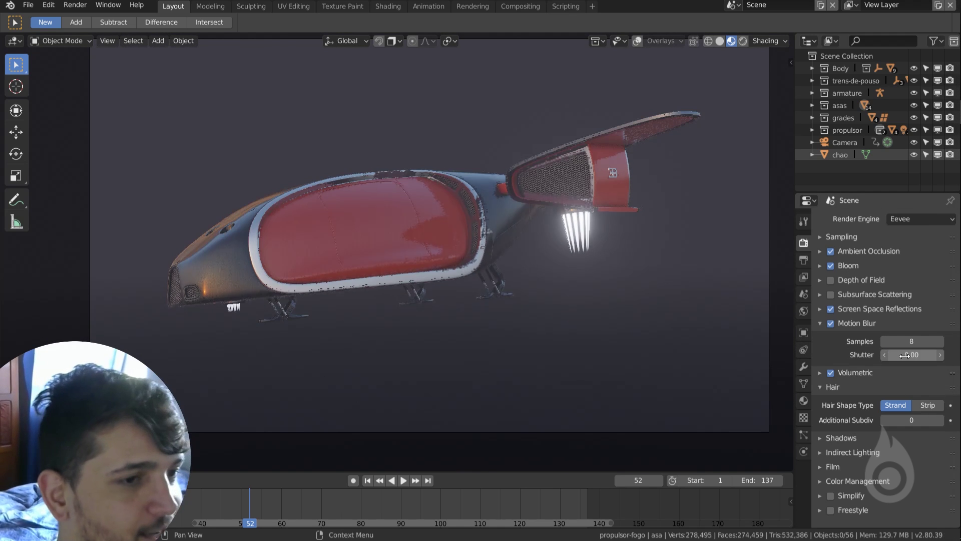
scroll(770, 344, "down", 1)
scroll(771, 344, "up", 2)
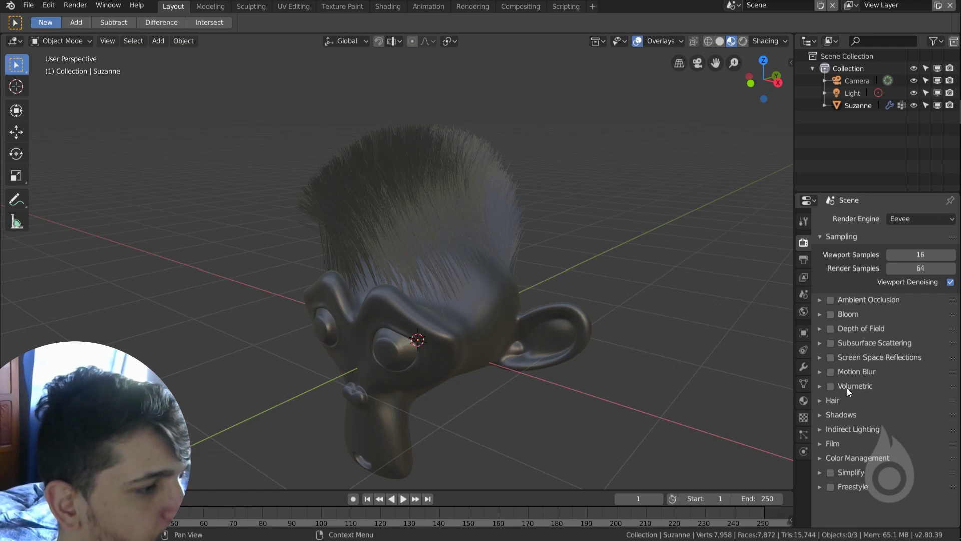
In the Suzanne scene with hair, expand the Hair render settings and examine the Strand-type hair up close.
left_click_drag(793, 364, 687, 361)
scroll(404, 348, "up", 2)
left_click(723, 404)
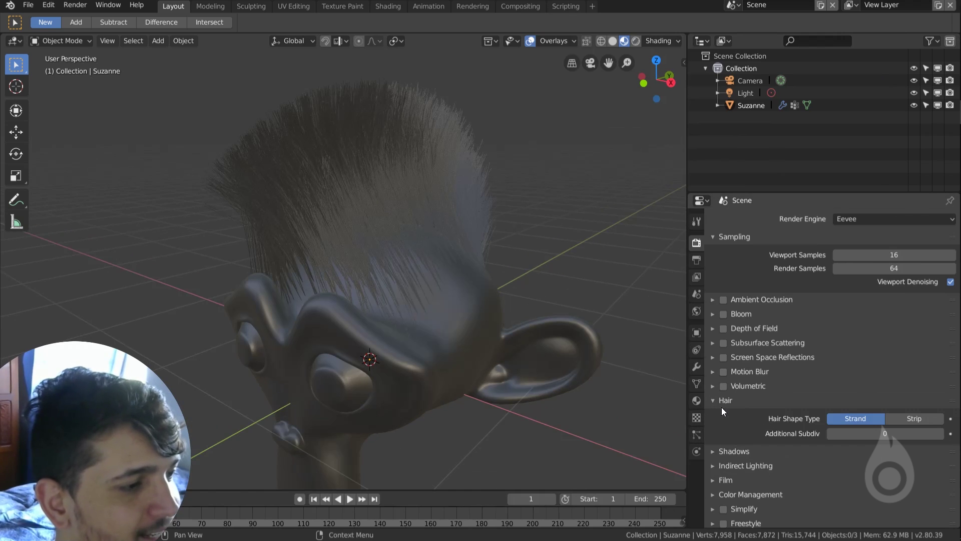
scroll(522, 312, "up", 3)
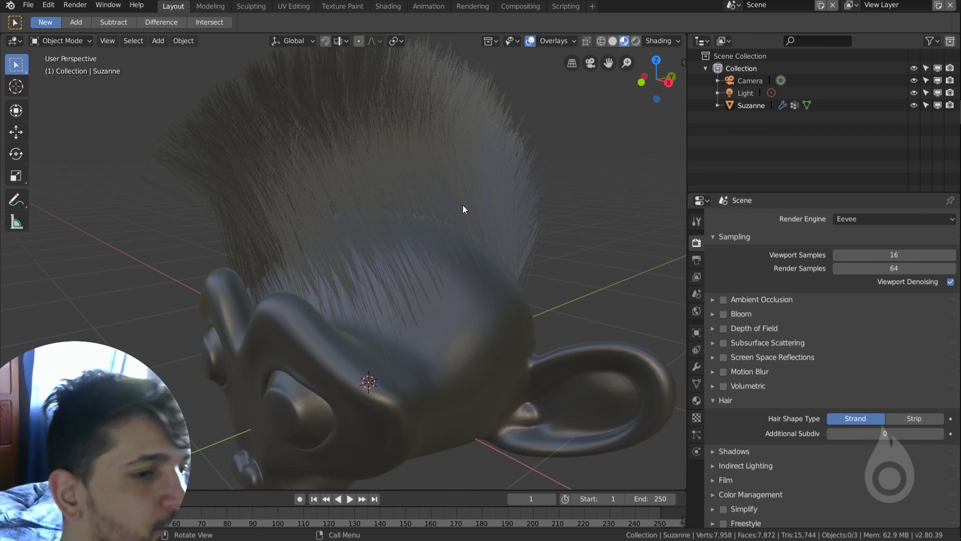
middle_click_drag(387, 296, 348, 295)
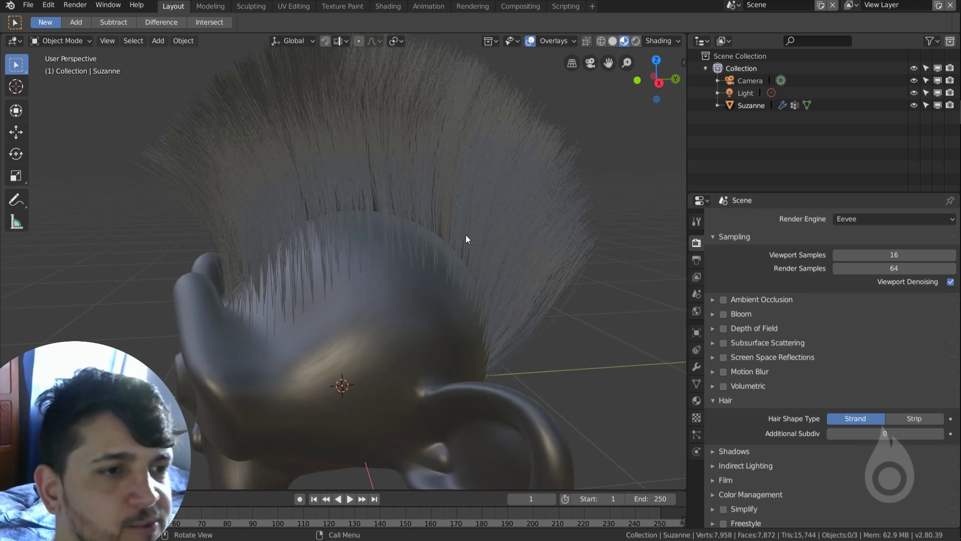
middle_click_drag(488, 326, 345, 252, "shift")
mouse_move(390, 292)
middle_mouse_down("ctrl")
mouse_move(482, 212)
mouse_move(445, 248)
mouse_move(453, 239)
middle_mouse_up("ctrl")
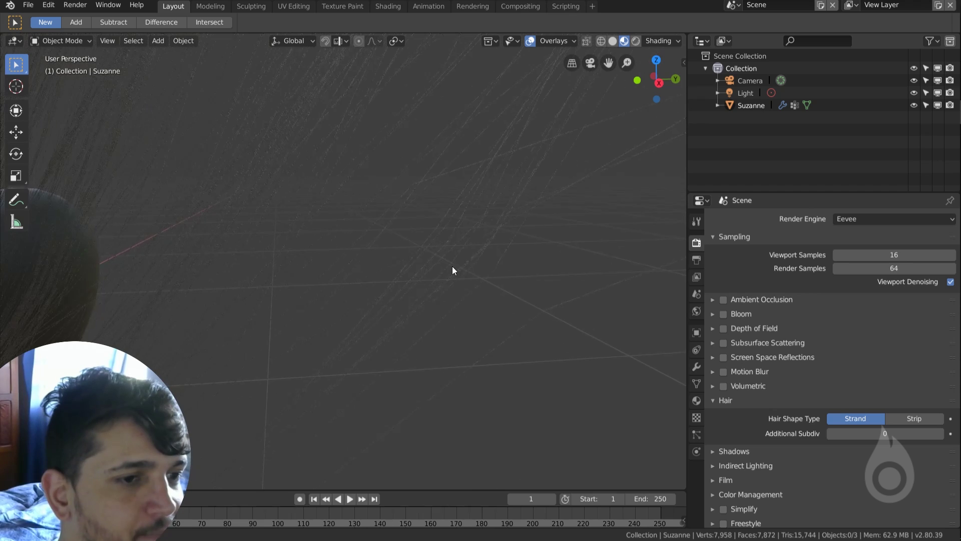
middle_click_drag(504, 184, 383, 343, "ctrl")
middle_click_drag(356, 226, 233, 322, "ctrl")
middle_click_drag(203, 270, 366, 287, "shift")
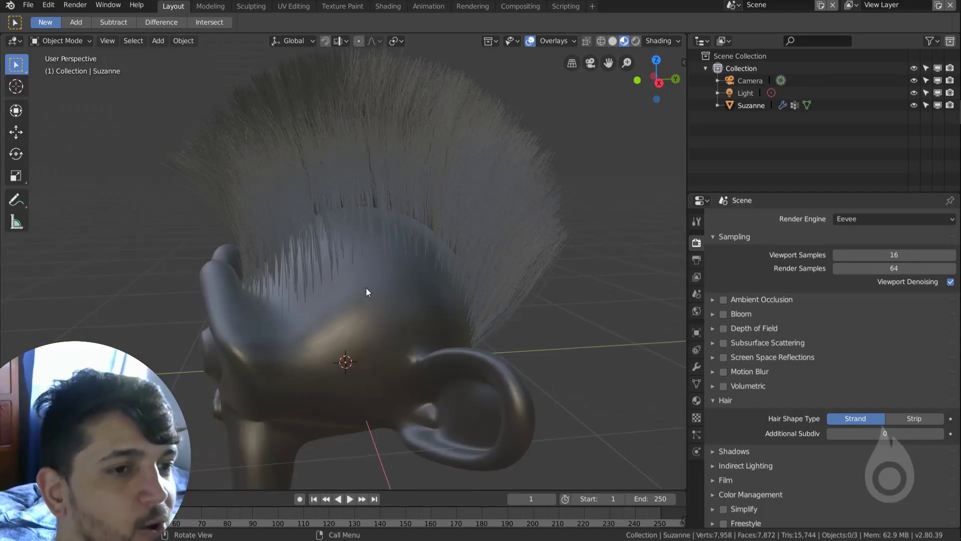
Change the Hair Shape Type to Strip and inspect the thickness of Suzanne's hairs from several angles.
left_click(914, 419)
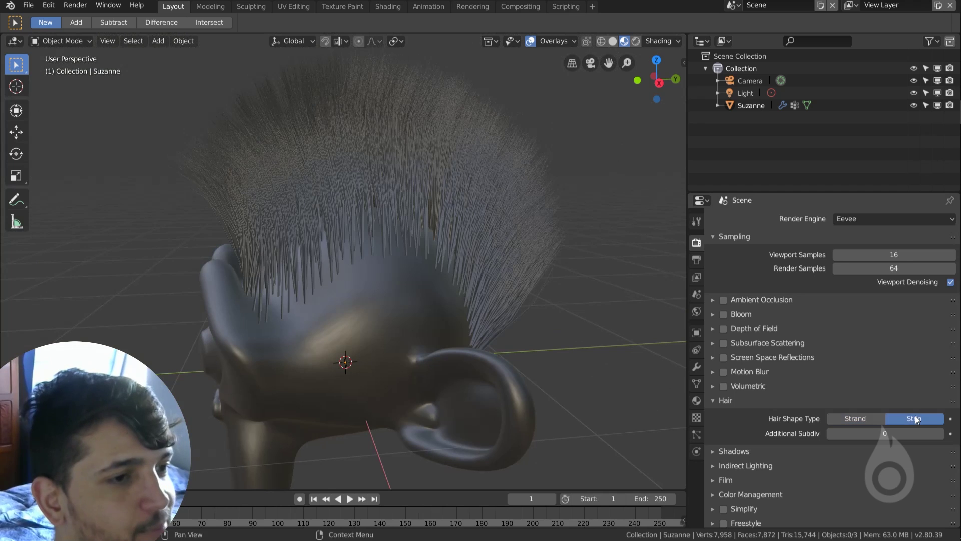
middle_click_drag(546, 256, 450, 232, "shift")
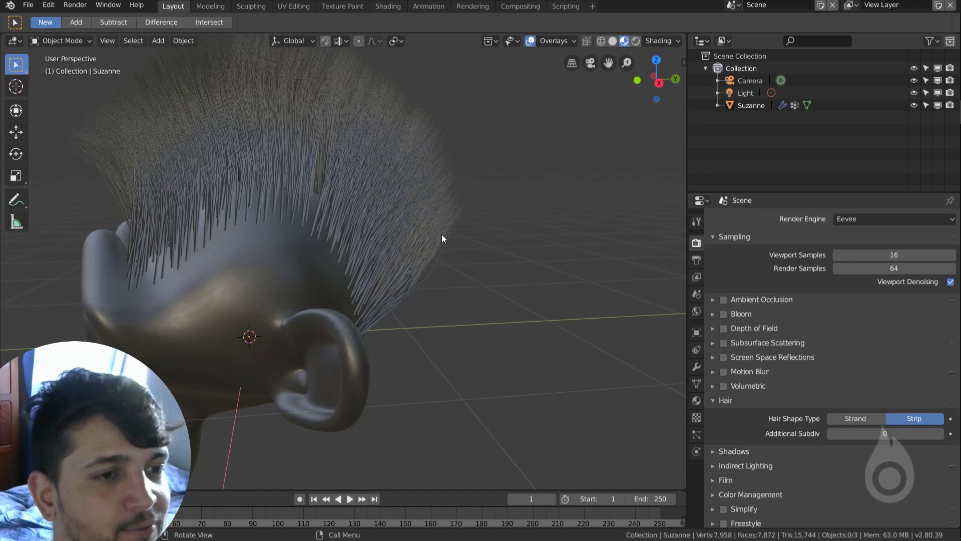
middle_click_drag(377, 276, 434, 221)
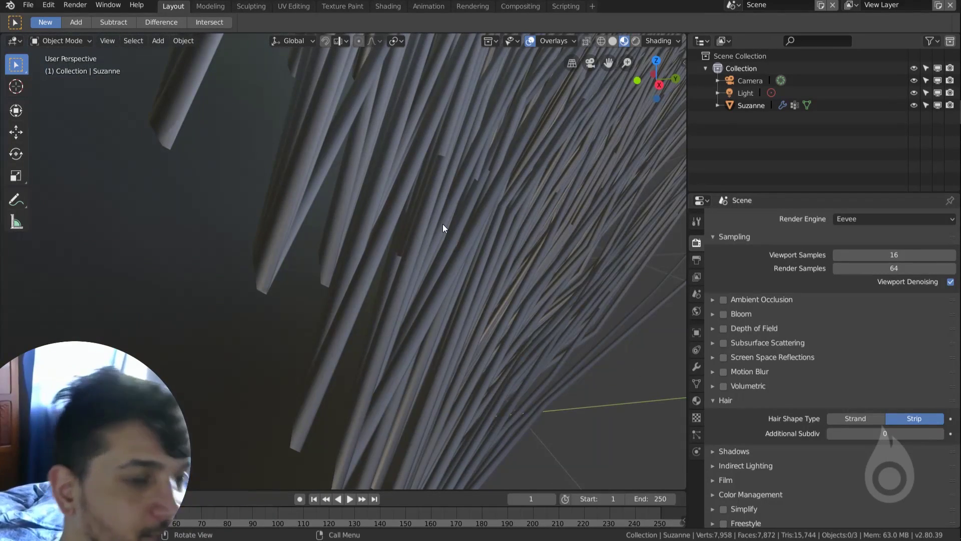
scroll(562, 288, "down", 7)
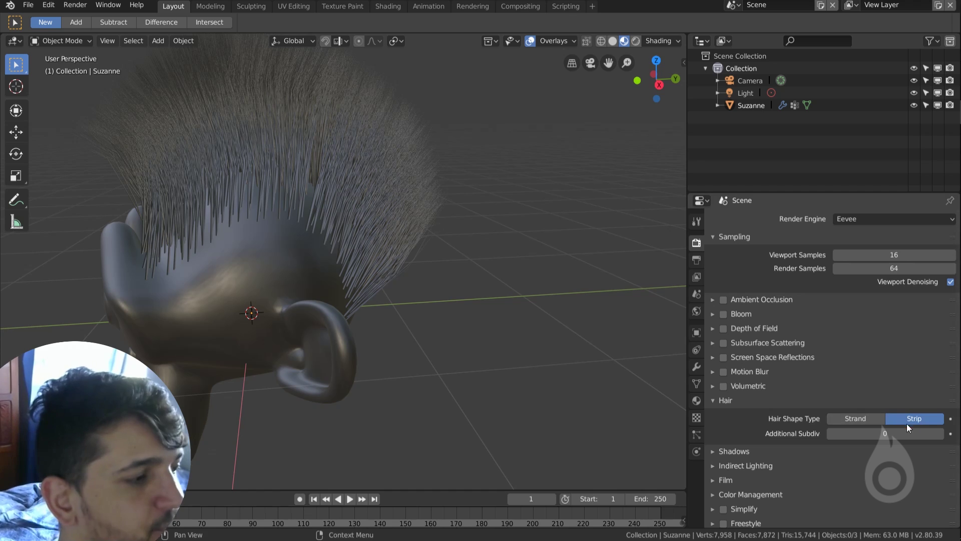
middle_click_drag(450, 226, 364, 225)
middle_click_drag(273, 231, 242, 228)
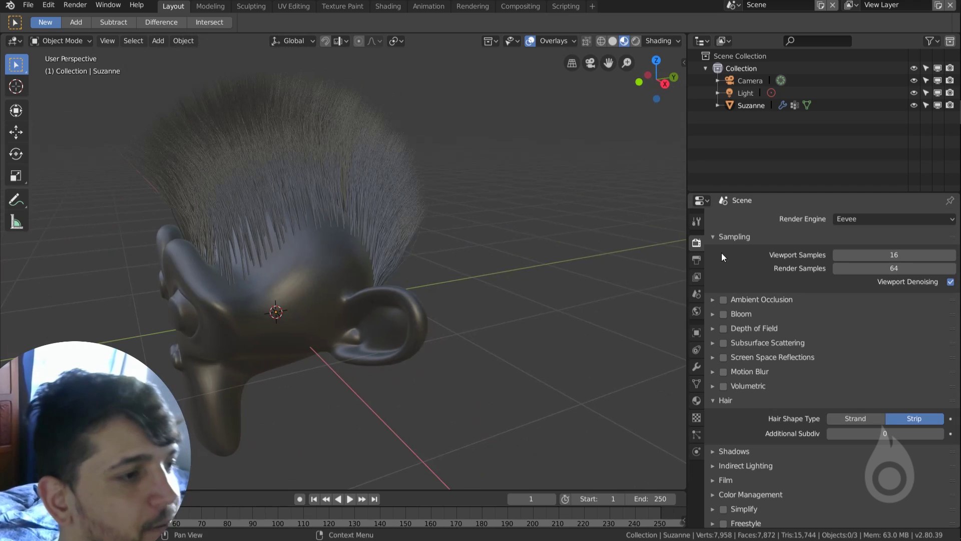
scroll(509, 272, "up", 3)
middle_click_drag(509, 273, 480, 267)
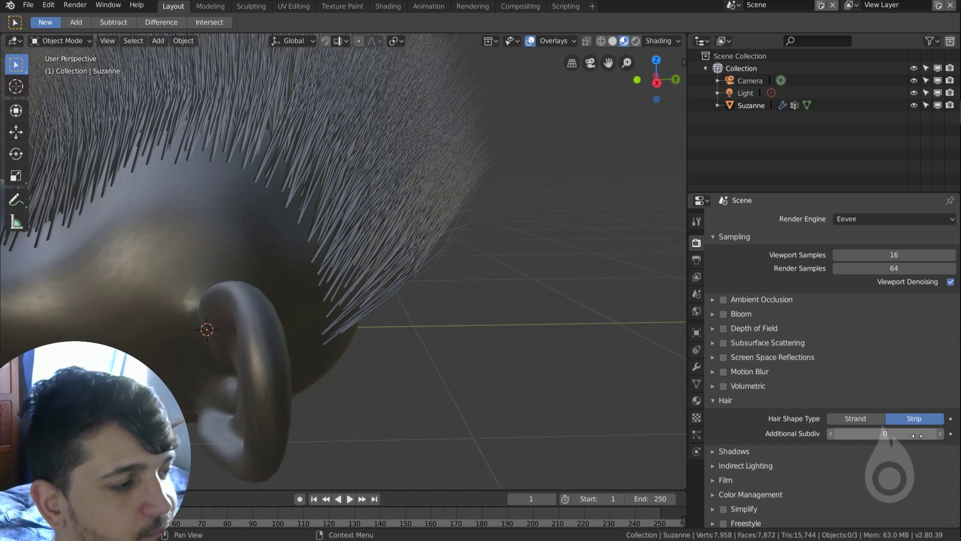
Set the hair's Additional Subdiv to 3 while viewing the strands up close, then collapse the Hair settings.
middle_click_drag(453, 245, 317, 326)
scroll(320, 322, "up", 2)
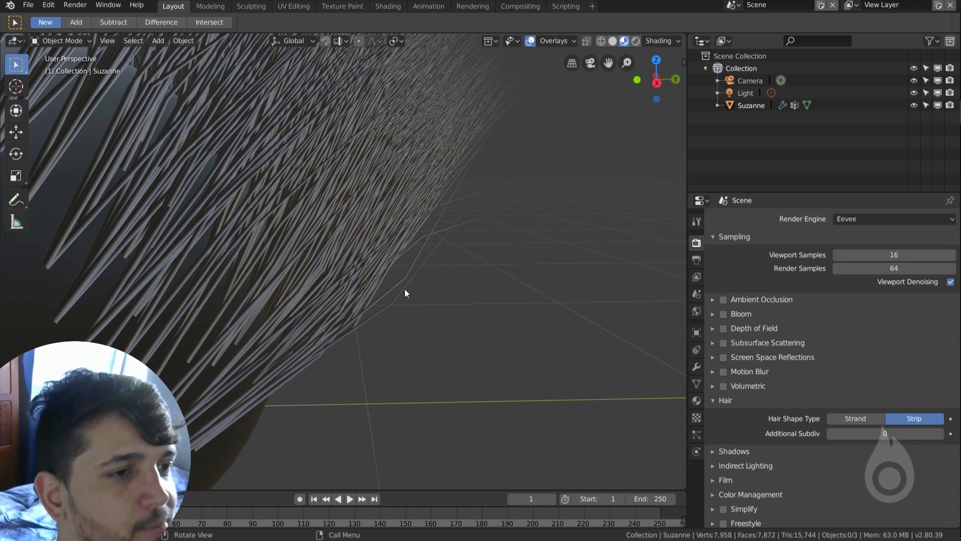
left_click(941, 434)
left_click(941, 434)
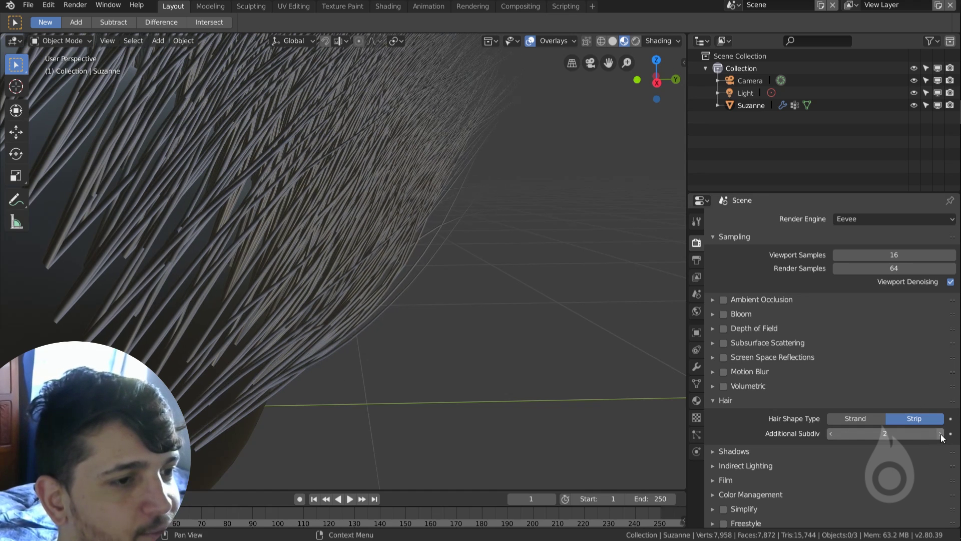
left_click(941, 434)
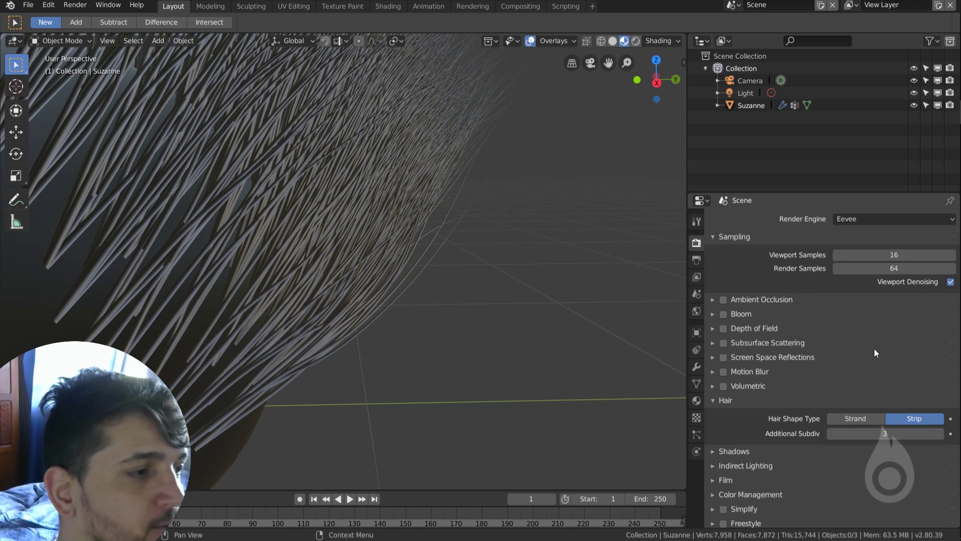
left_click(726, 403)
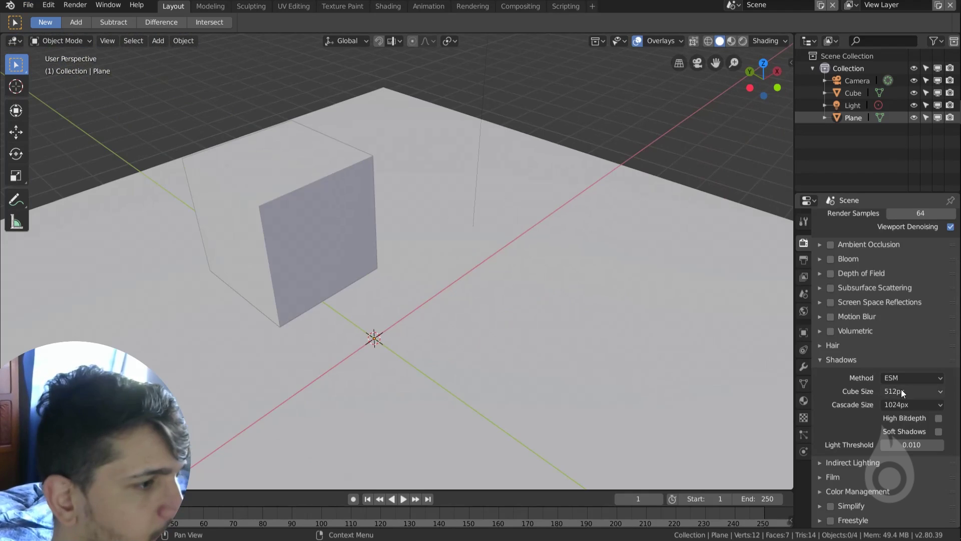
Switch the cube-and-plane scene to Rendered shading, set the shadow Method to VSM and inspect the cube's shadow.
key("z")
left_click(525, 160)
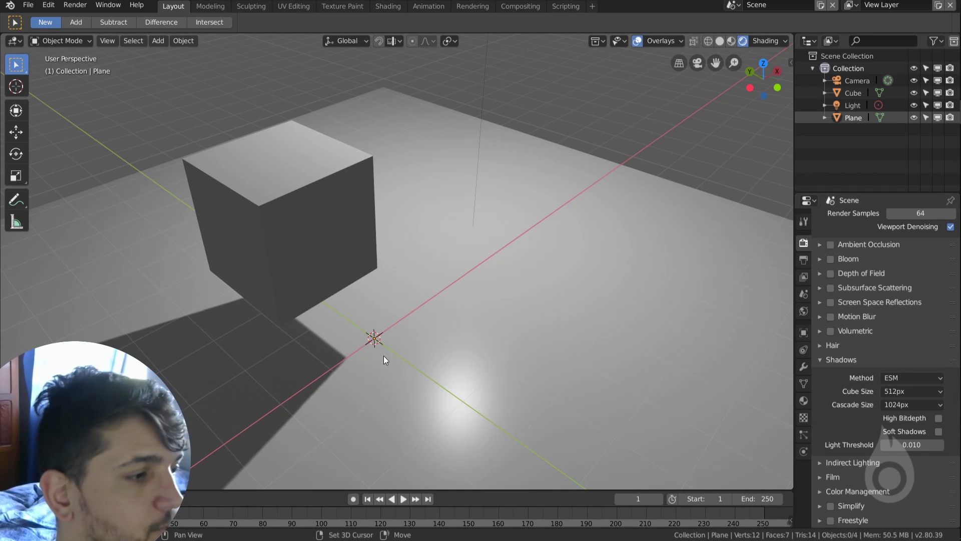
middle_click_drag(383, 355, 466, 299)
left_click(912, 377)
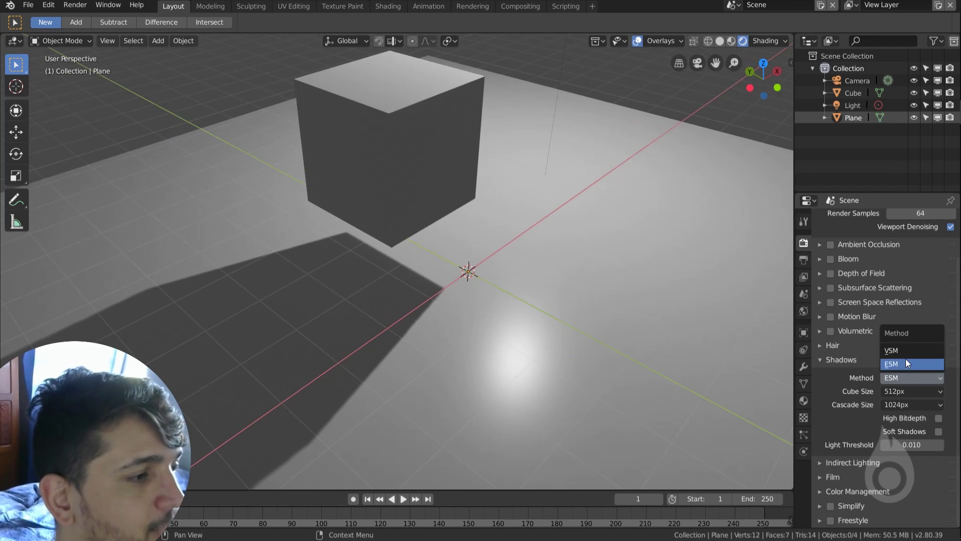
left_click(906, 350)
left_click(900, 377)
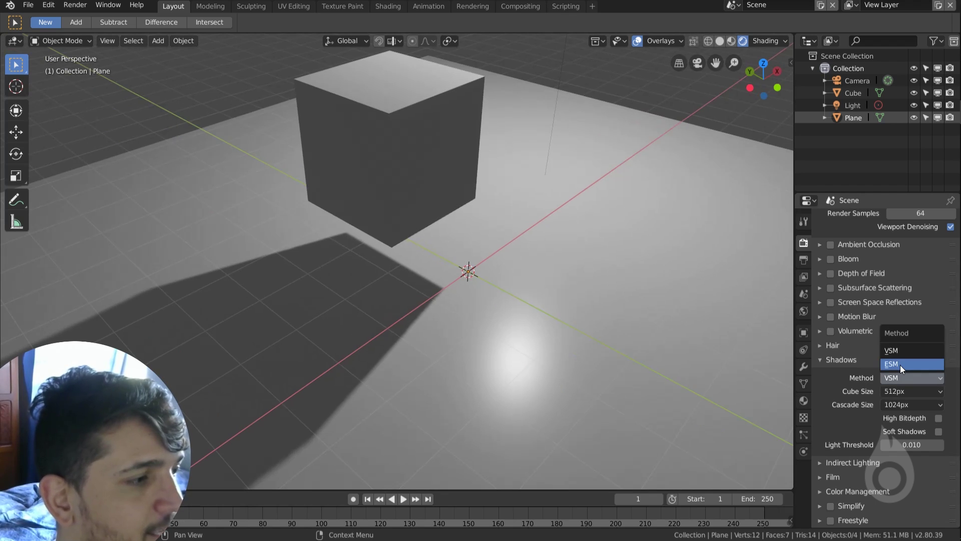
left_click(902, 354)
middle_click_drag(510, 379, 538, 341)
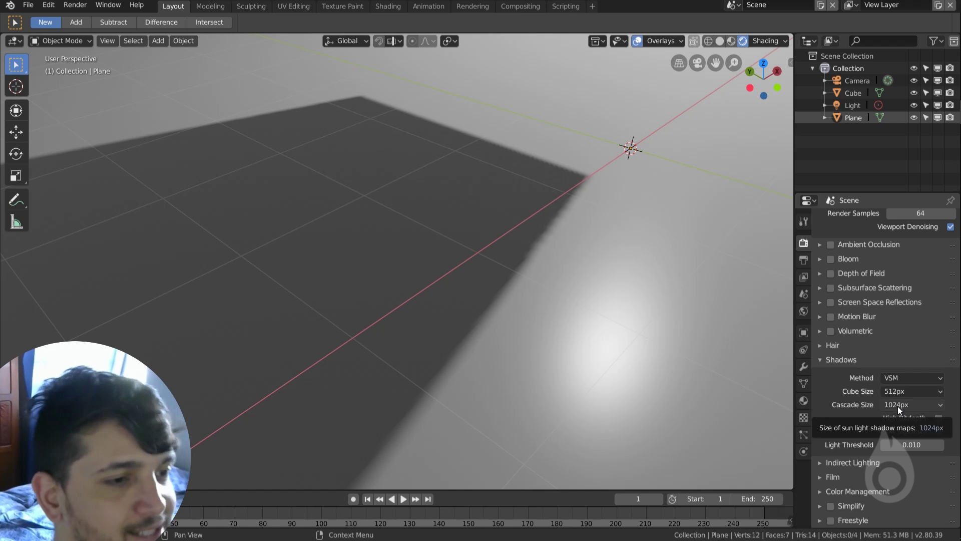
Raise the shadow Cube Size to 4096px while viewing the edge of the cube's shadow up close.
middle_click_drag(549, 341, 639, 288)
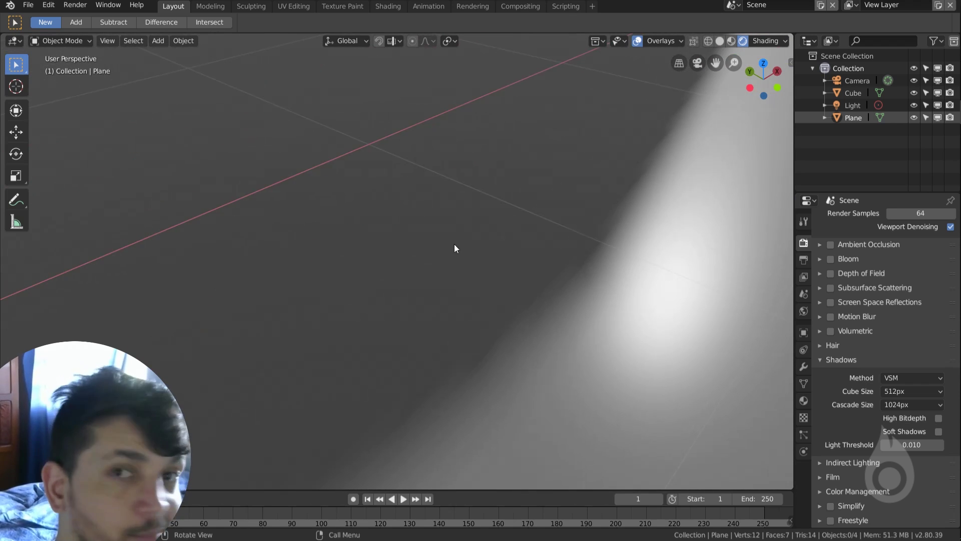
left_click(900, 392)
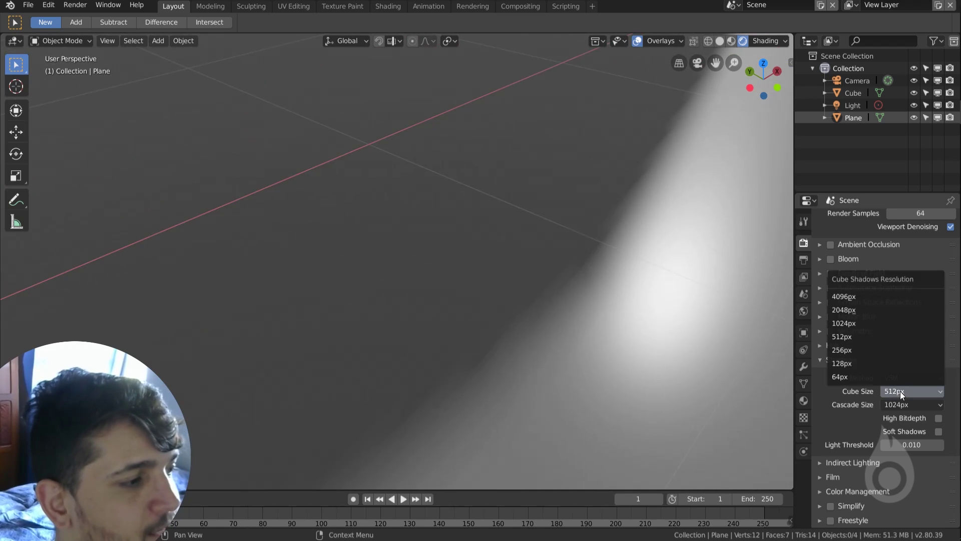
left_click(852, 299)
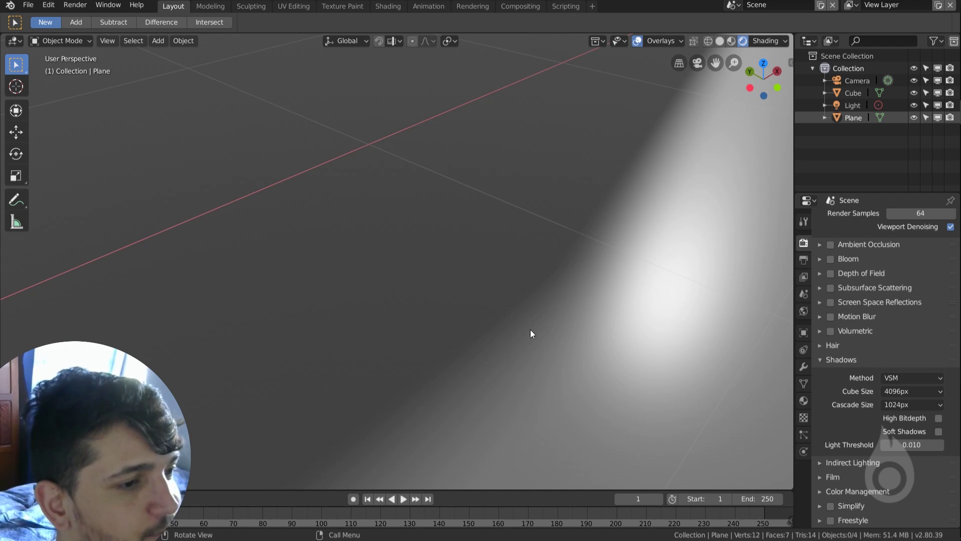
Lower the shadow Cube Size to 64px and inspect the whole shadow on the plane.
left_click(904, 391)
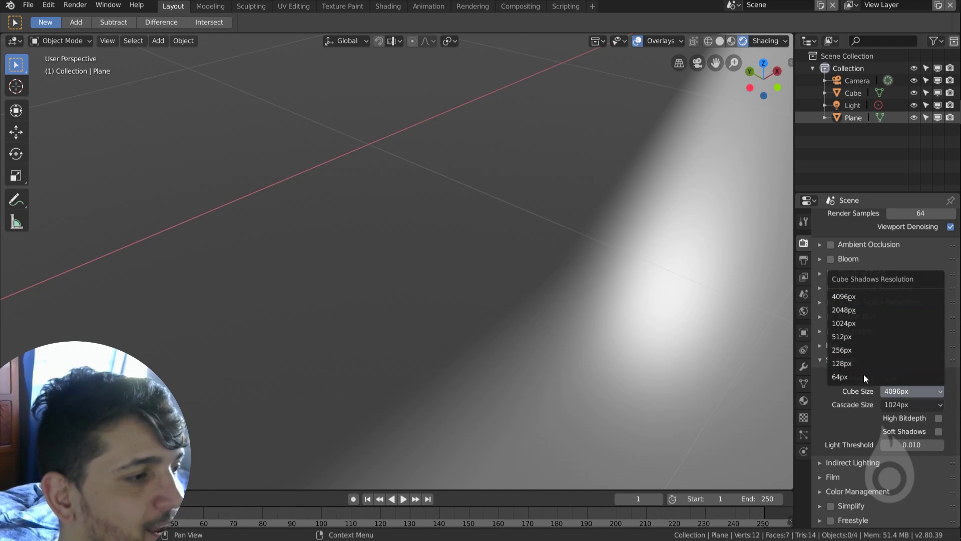
left_click(844, 376)
middle_click_drag(530, 314, 587, 292)
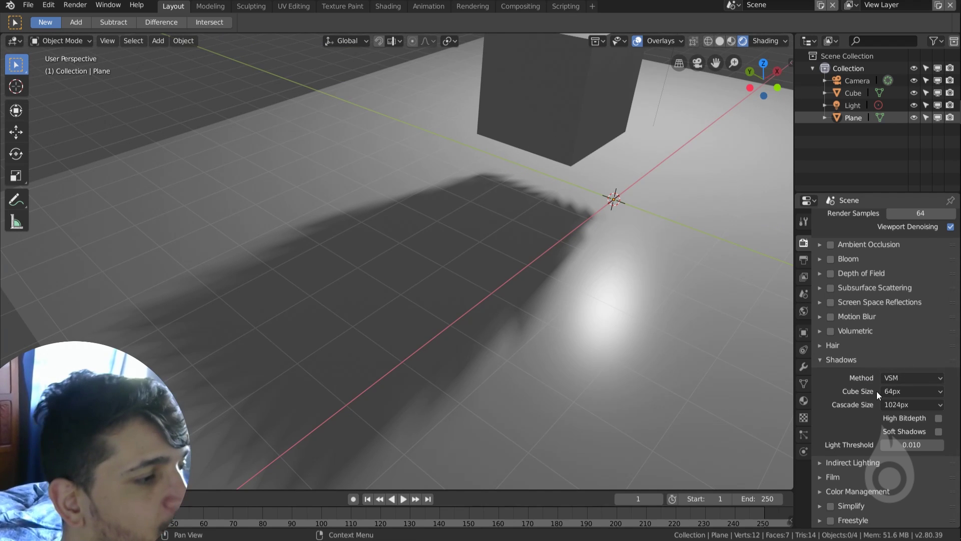
Restore the shadow Cube Size to 4096px.
left_click(894, 391)
left_click(848, 296)
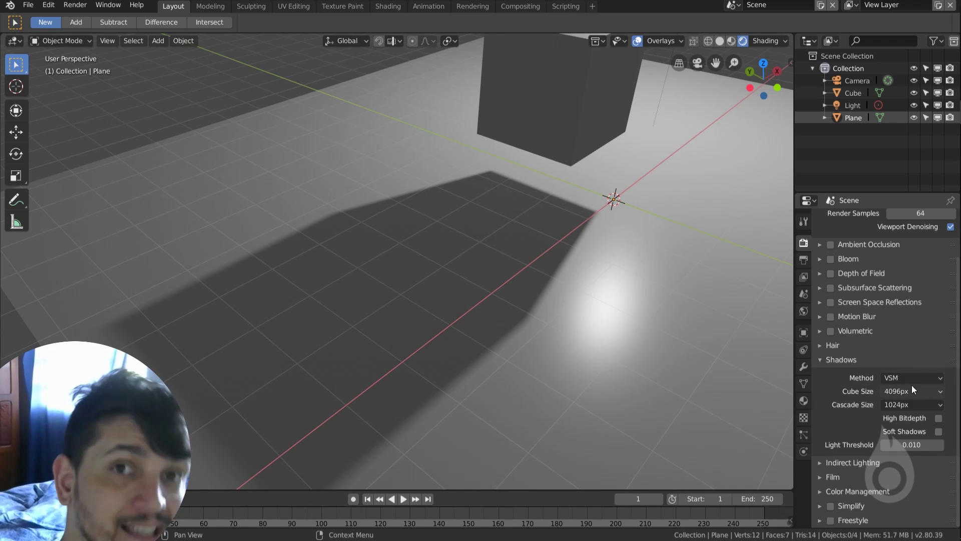
left_click(902, 403)
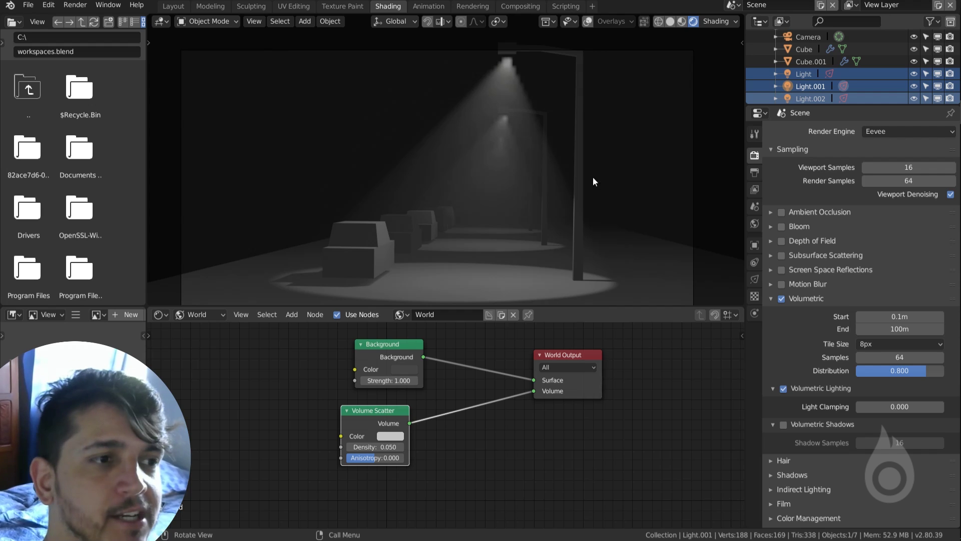
Look over the street-lamp scene from outside the camera and return to camera view.
middle_click_drag(564, 148, 711, 195)
middle_click_drag(563, 194, 545, 188)
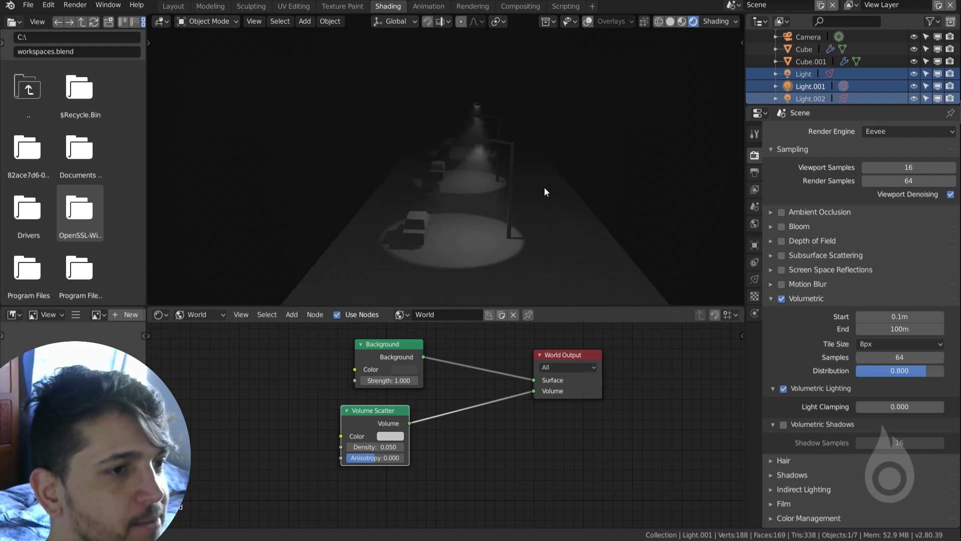
key("KP_0")
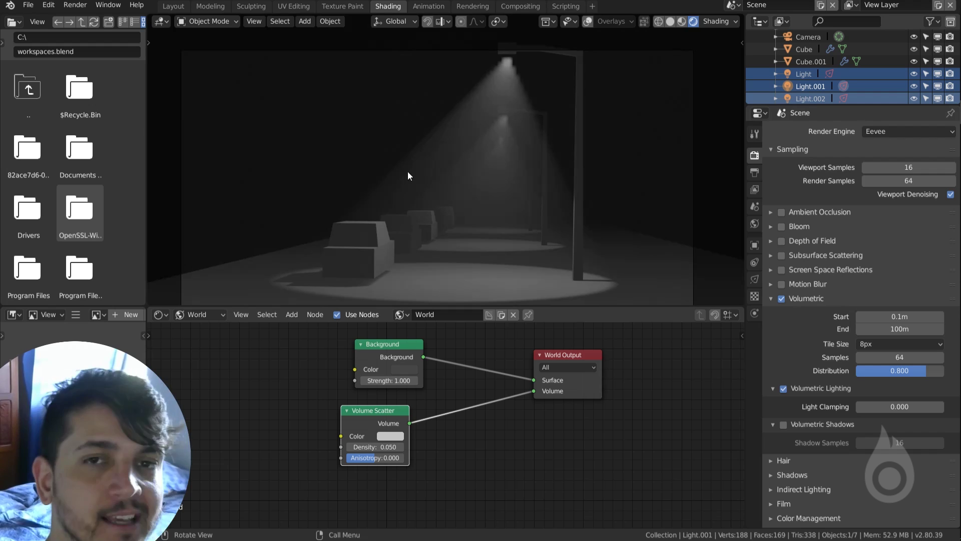
Turn off Volumetric and view the street-lamp scene from a distance and through the camera.
left_click(782, 299)
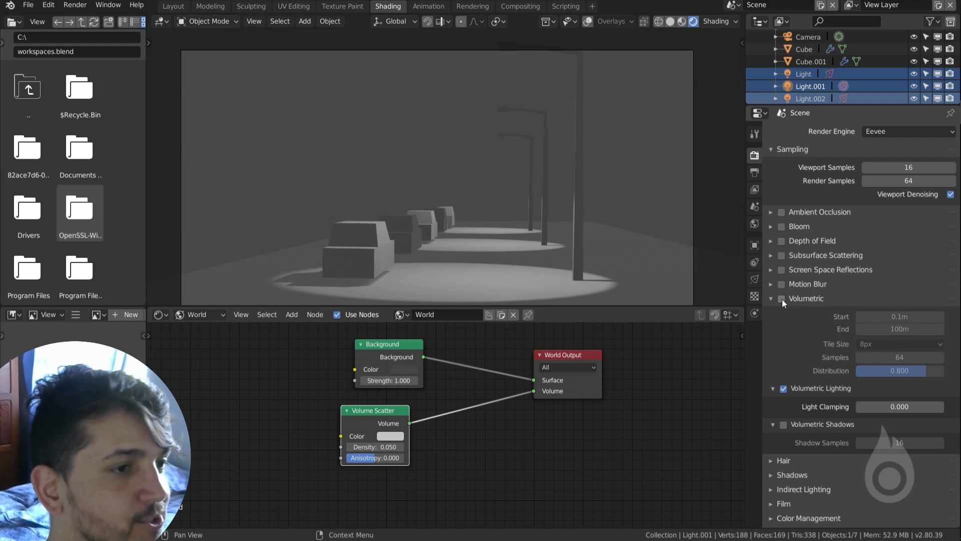
middle_click_drag(596, 216, 483, 200)
scroll(483, 199, "down", 5)
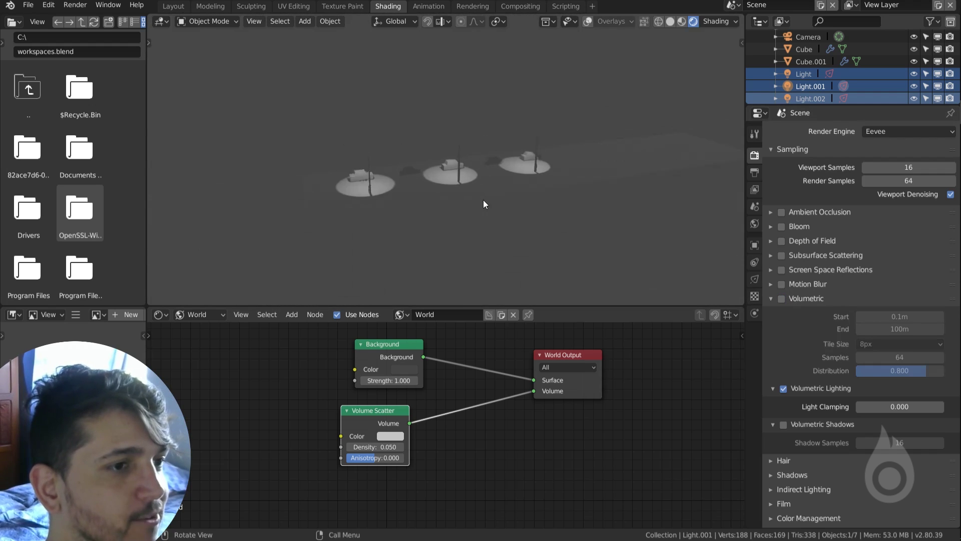
scroll(486, 199, "up", 1)
key("KP_0")
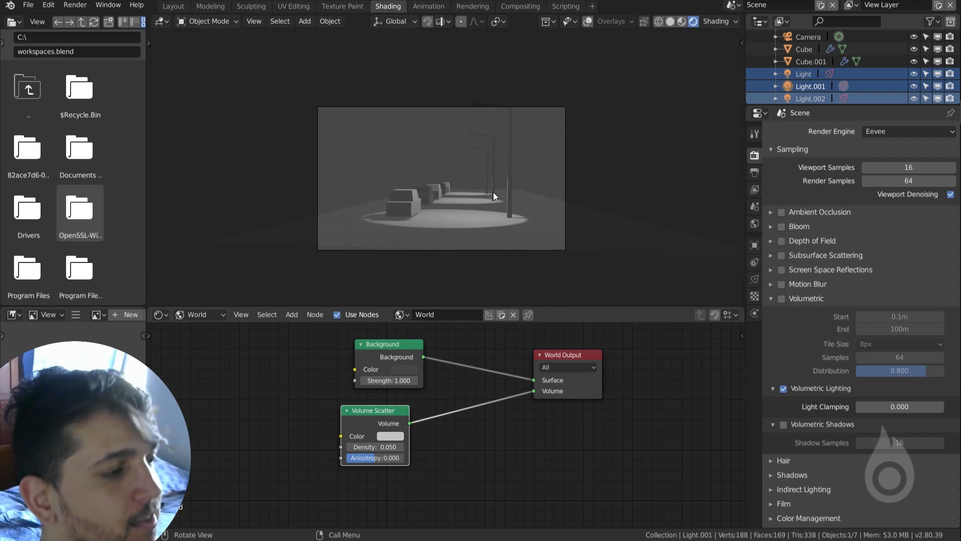
Turn Volumetric back on and view the lamps' light beams closer in camera view.
left_click(782, 299)
scroll(555, 218, "up", 3)
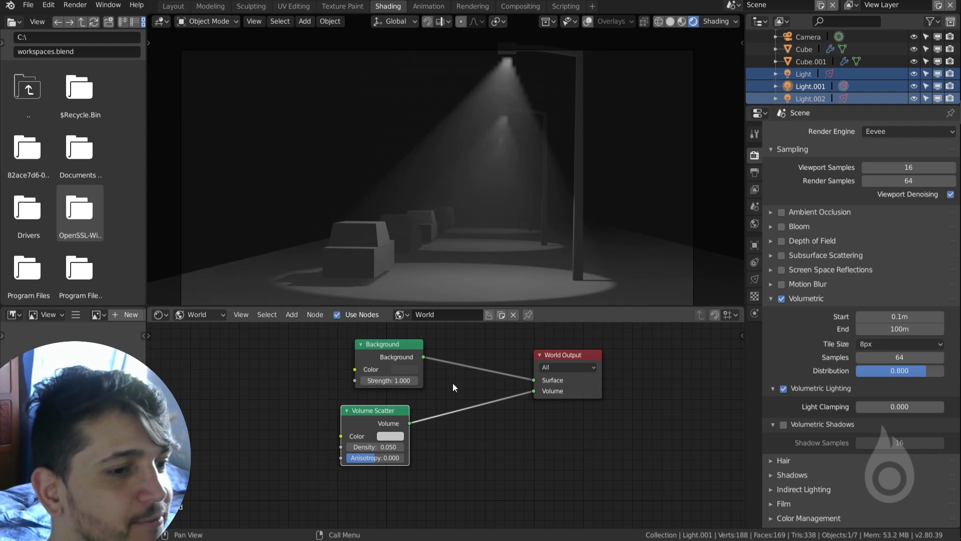
scroll(468, 200, "up", 2)
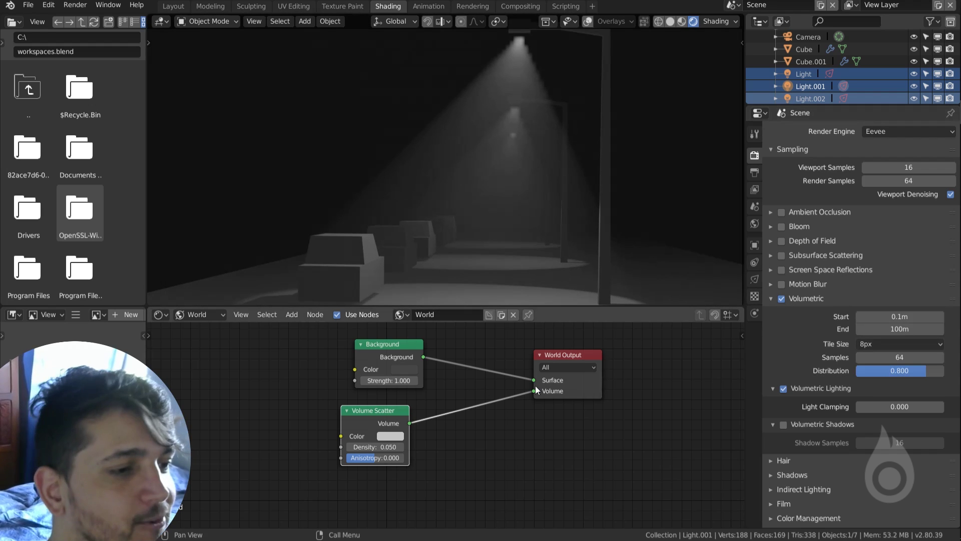
Reposition the Volume Scatter node, unlinking it from the World Output's Volume input and linking it again.
scroll(512, 388, "up", 2)
left_click_drag(315, 443, 381, 423)
left_click_drag(563, 418, 495, 389)
left_click_drag(430, 450, 564, 418)
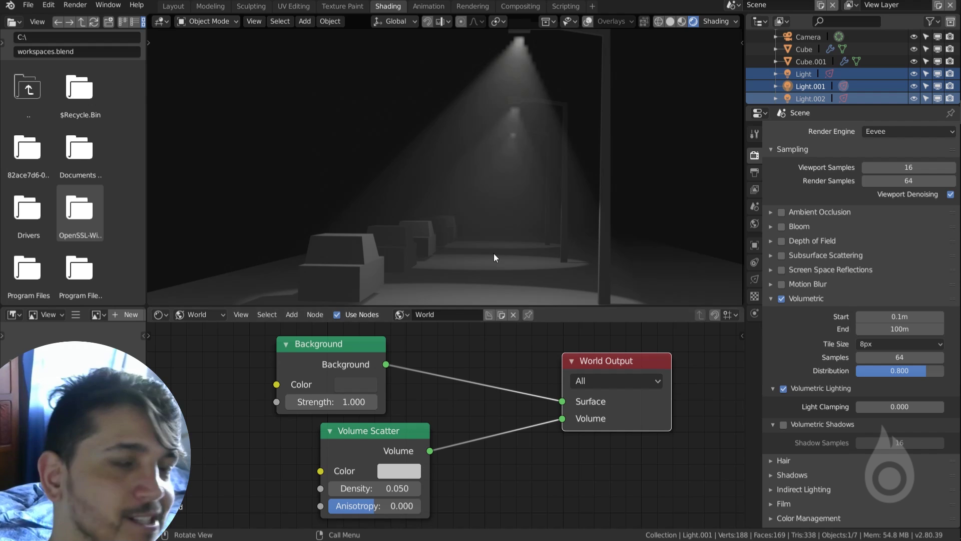
left_click_drag(394, 437, 404, 441)
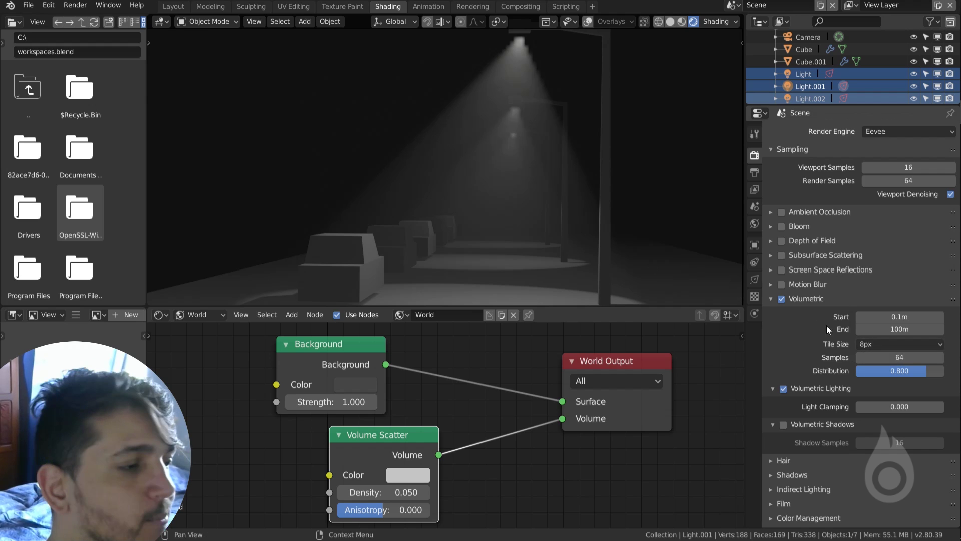
Set the Volumetric Tile Size to 16px and inspect the light beam beneath the nearest lamp.
left_click(878, 348)
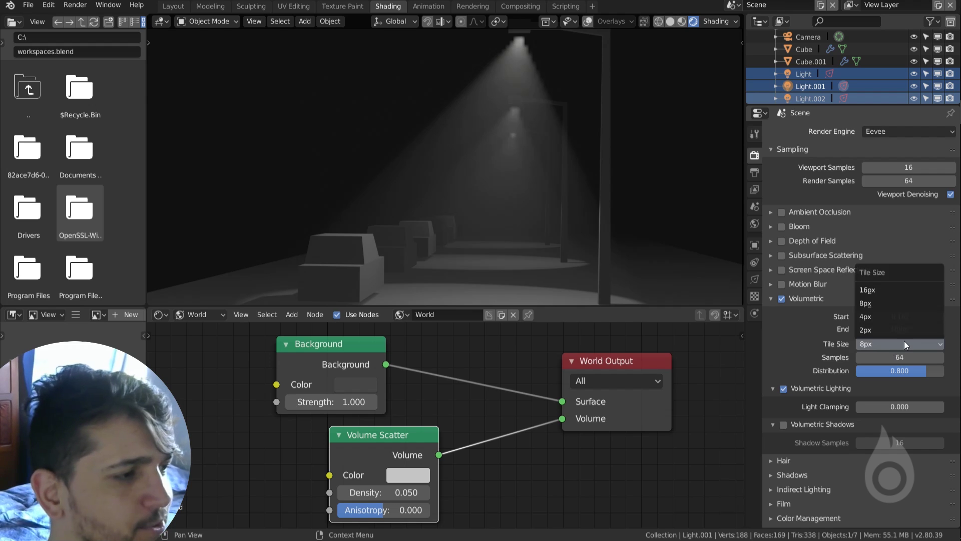
left_click(882, 290)
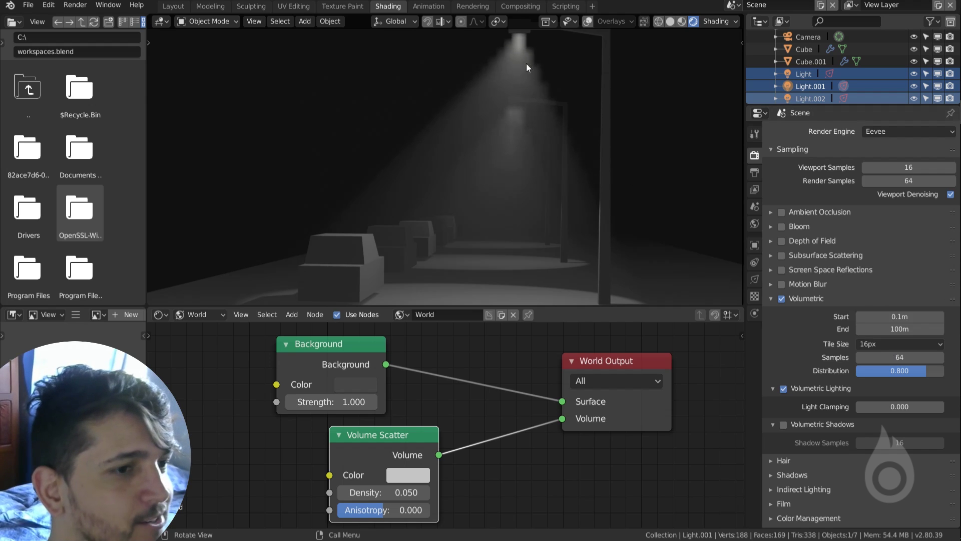
middle_click_drag(527, 64, 522, 133, "shift")
scroll(533, 92, "up", 4)
scroll(590, 138, "down", 3)
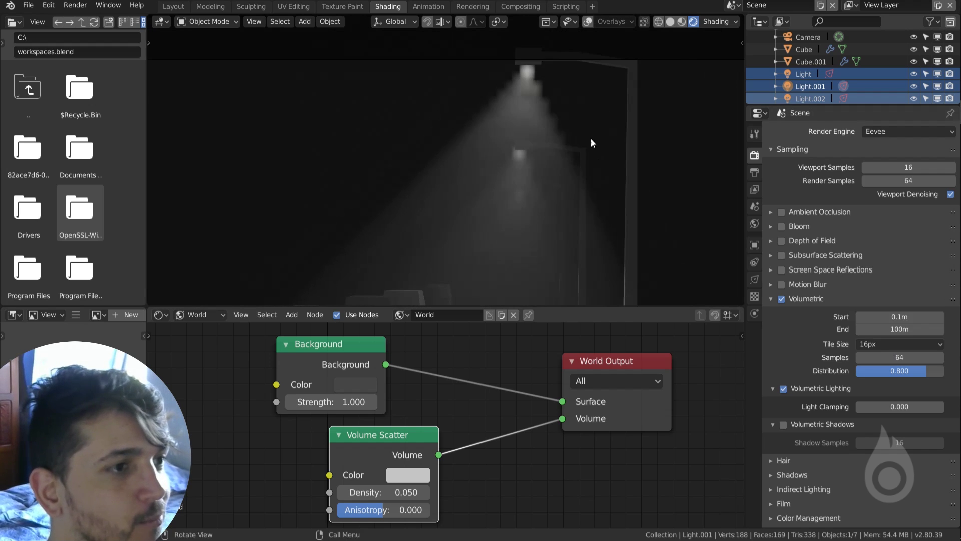
Set the Volumetric Tile Size to 2px and check the light beams in camera view.
left_click(881, 344)
left_click(873, 329)
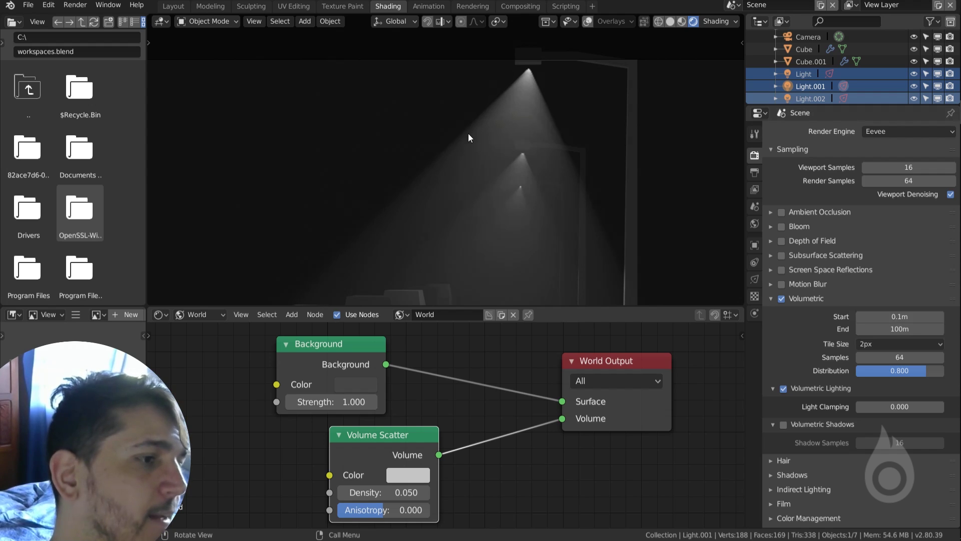
key("KP_0")
scroll(536, 241, "up", 3)
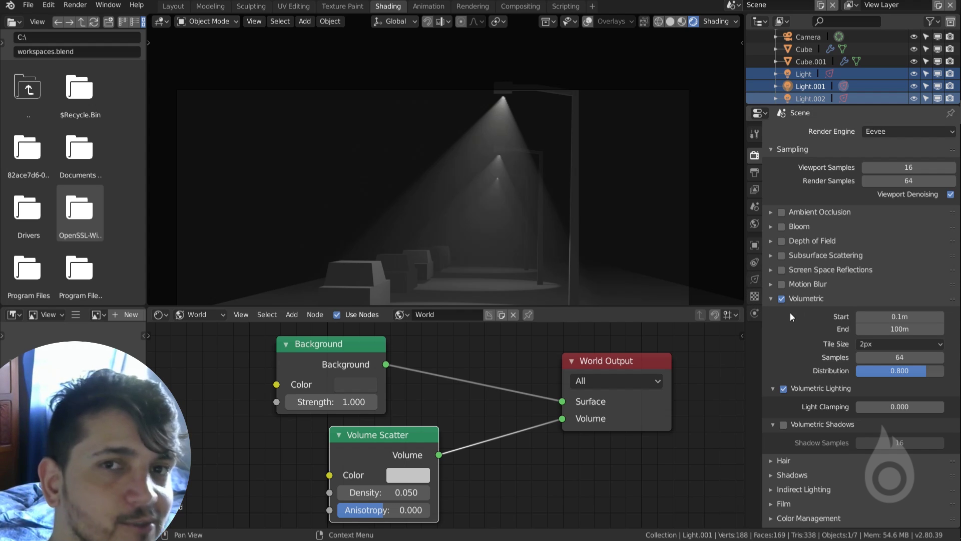
Move the Volume Scatter node clear of its neighbours and examine its Color, Density and Anisotropy settings up close.
left_click_drag(393, 444, 447, 443)
scroll(469, 442, "up", 4)
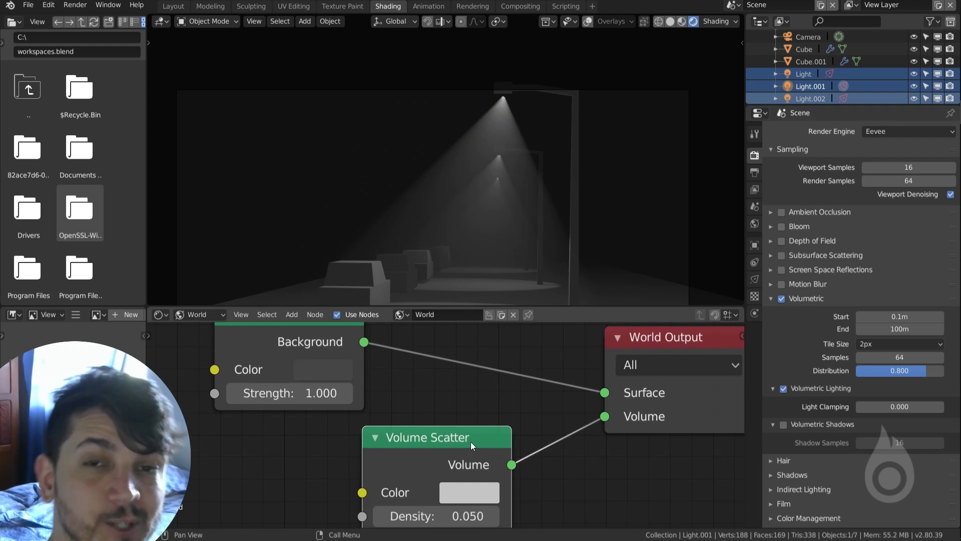
middle_click_drag(475, 497, 448, 422)
scroll(441, 383, "up", 2)
middle_click_drag(432, 377, 464, 397)
left_click_drag(416, 376, 407, 389)
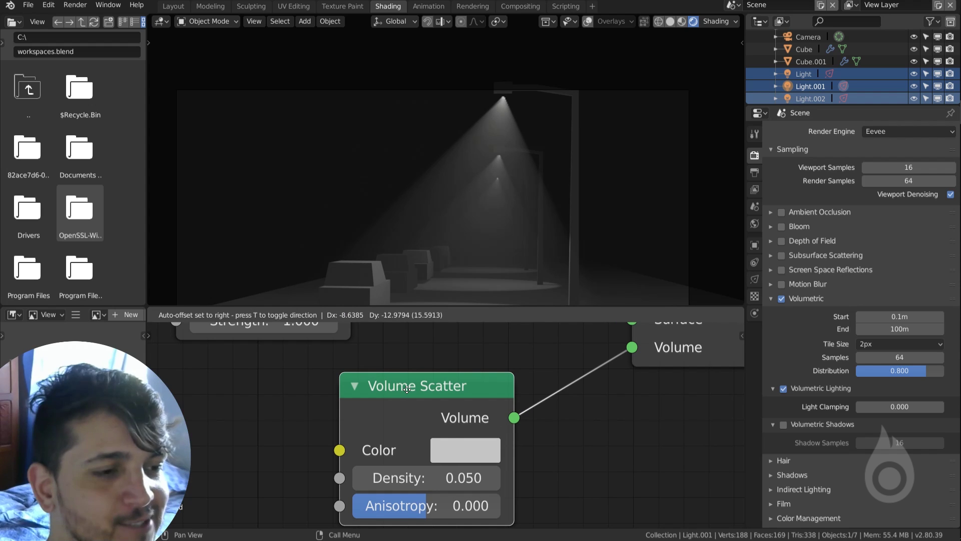
left_click_drag(406, 389, 407, 389)
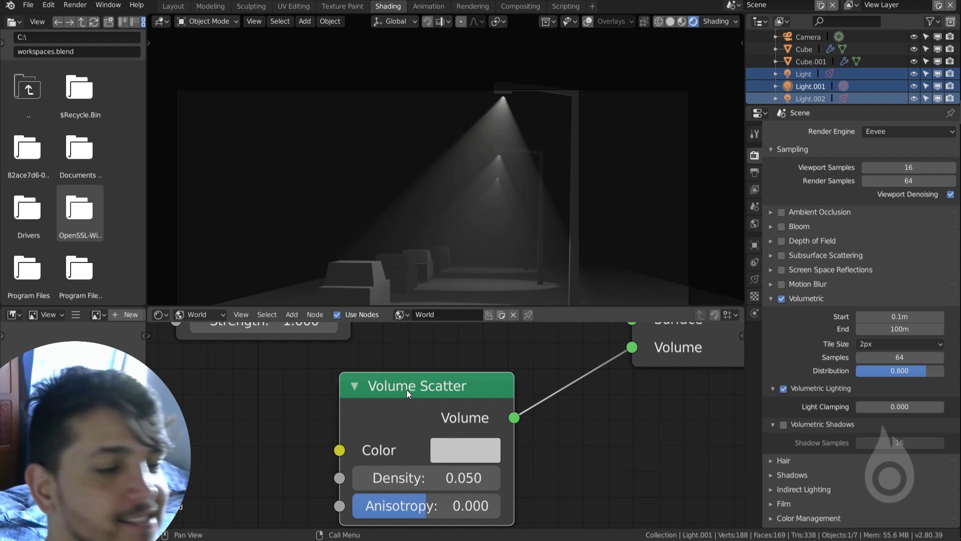
scroll(407, 390, "down", 2)
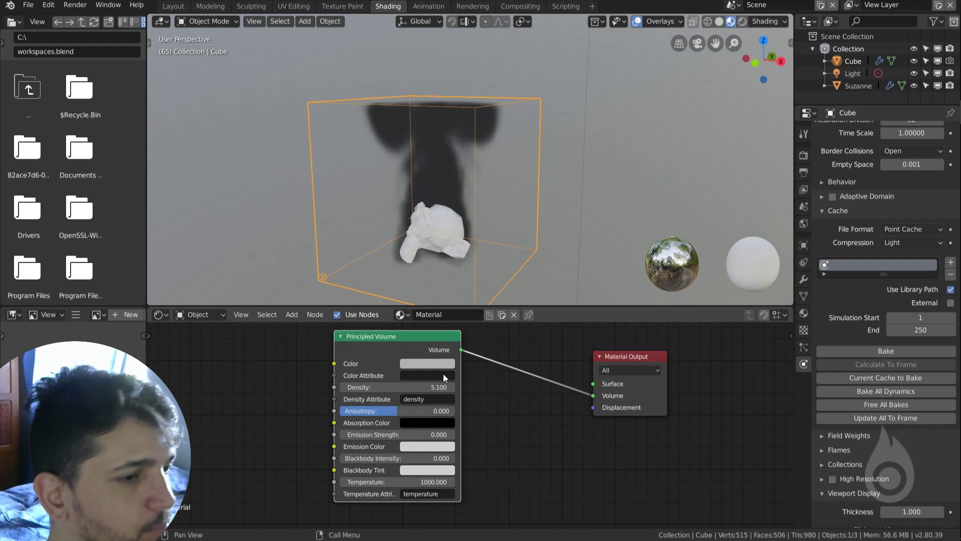
In the smoke scene, show the render settings, toggle Volumetric off and on, and examine the Principled Volume node.
left_click(804, 155)
left_click(831, 302)
left_click(831, 302)
left_click(831, 302)
left_click(831, 301)
scroll(464, 353, "up", 1)
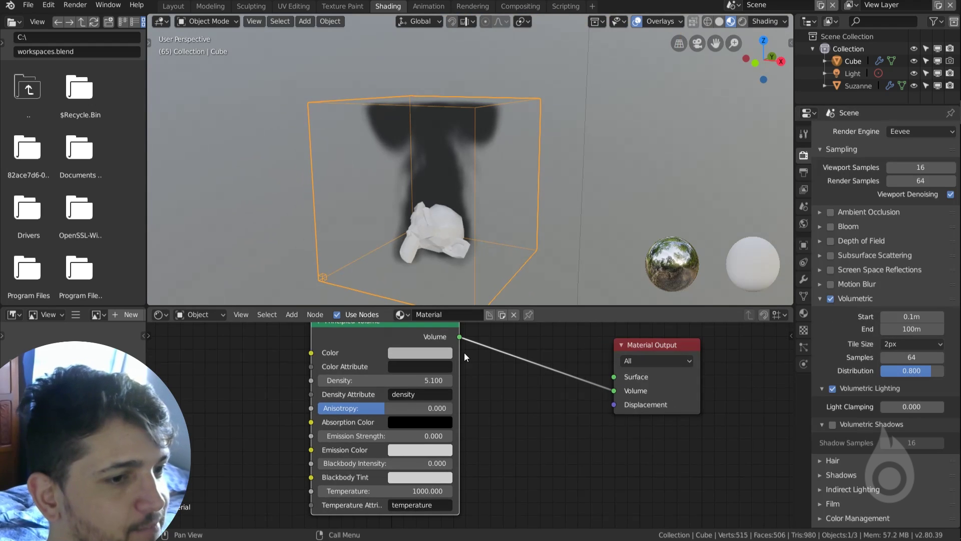
scroll(460, 375, "up", 2)
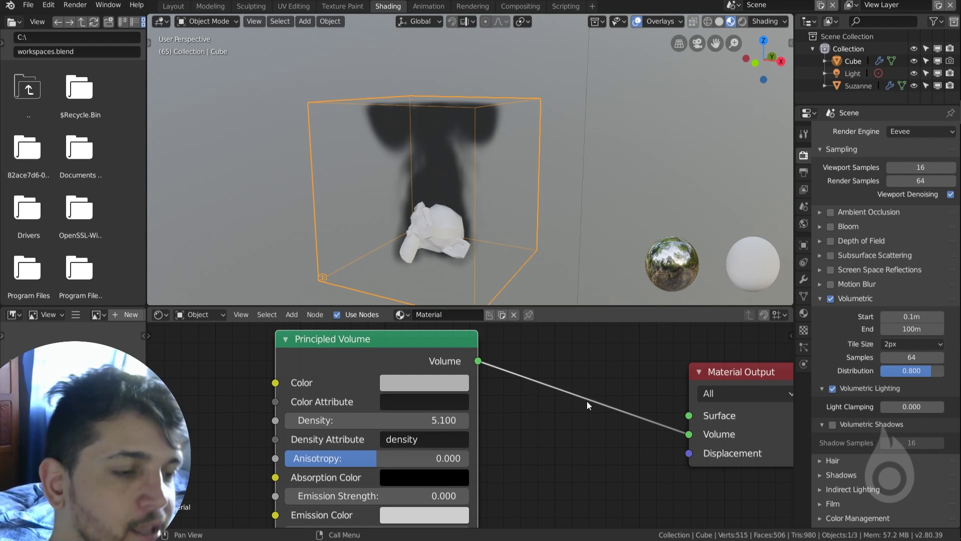
Set the Principled Volume's Density to 19.700 and examine its link into the Material Output's Volume socket.
left_click_drag(390, 420, 456, 425)
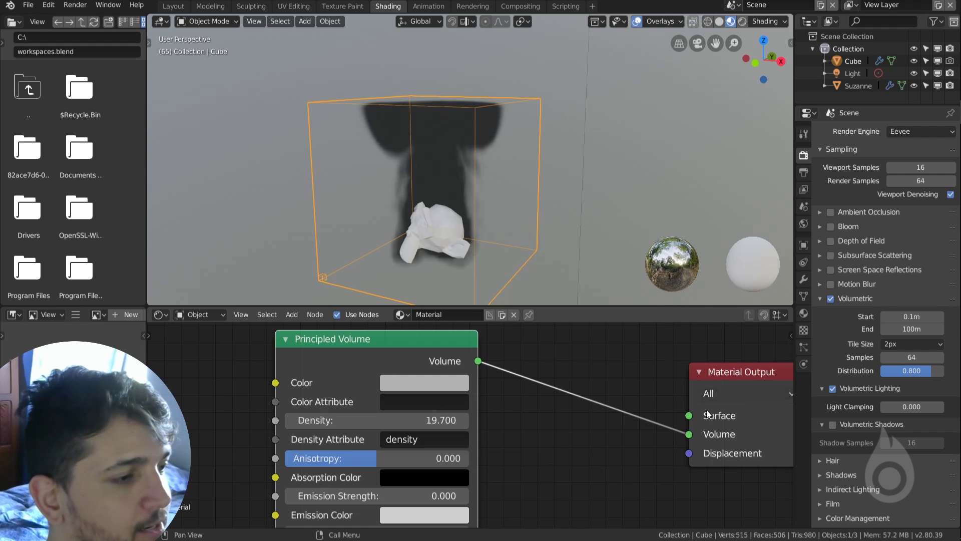
middle_click_drag(710, 415, 486, 394)
scroll(430, 414, "up", 4)
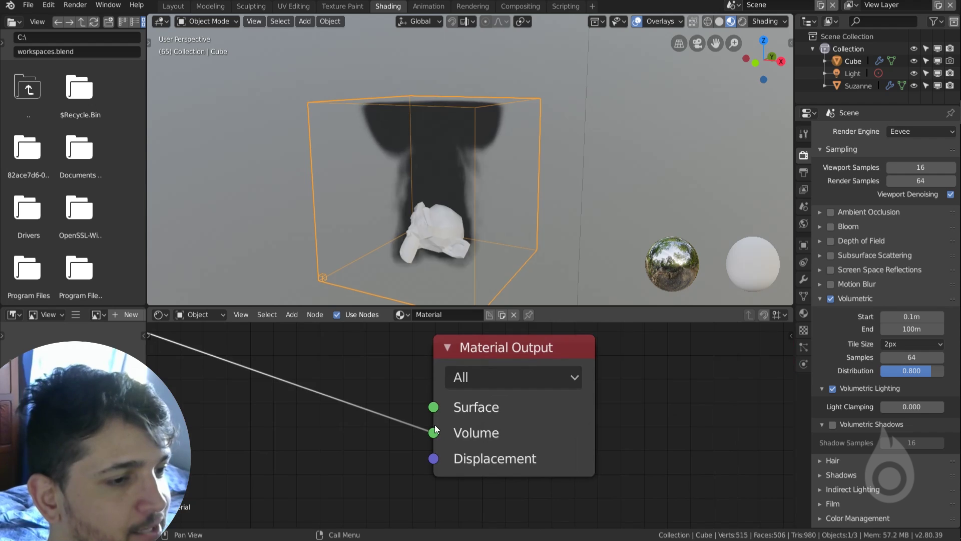
Toggle Volumetric off and on in LookDev and again in Solid shading to compare the smoke's display.
left_click(831, 298)
left_click(834, 298)
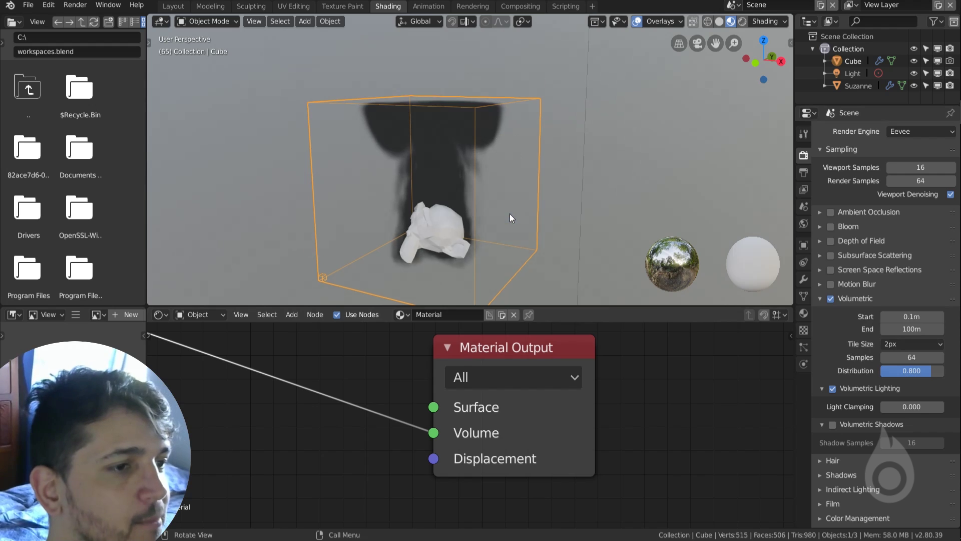
key("z")
left_click(571, 197)
scroll(403, 199, "down", 3)
mouse_move(405, 199)
middle_mouse_down()
mouse_move(480, 218)
mouse_move(423, 193)
middle_mouse_up()
scroll(462, 167, "up", 4)
left_click(829, 299)
left_click(830, 299)
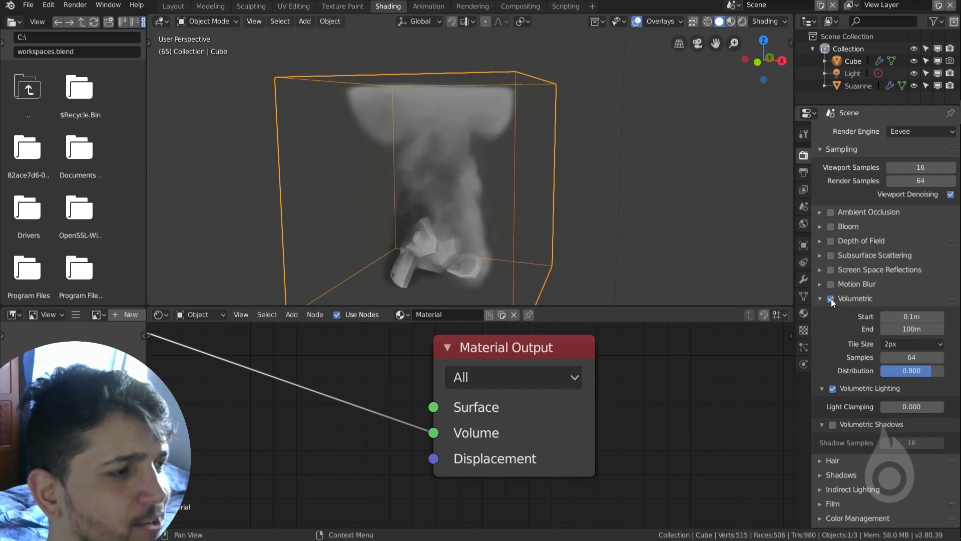
Inspect the smoke around the monkey head up close and return the viewport to LookDev shading.
scroll(527, 185, "up", 3)
middle_click_drag(527, 188, 585, 182)
key("z")
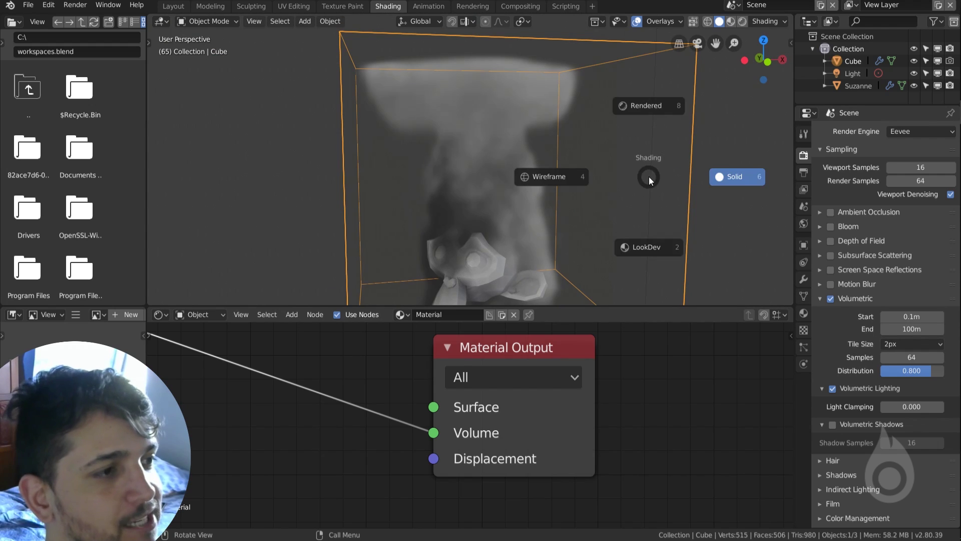
left_click(643, 244)
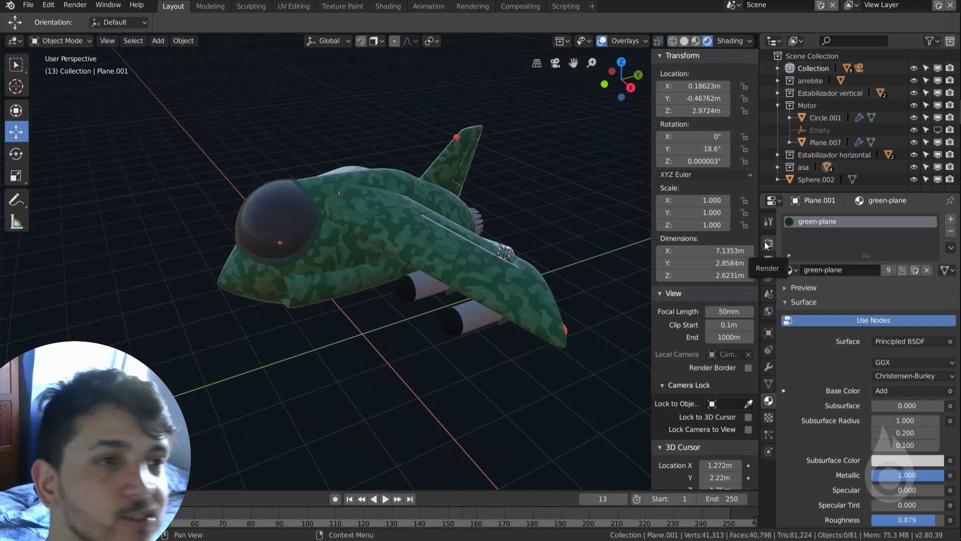
In the jet scene, show the render settings, collapse Ambient Occlusion, and inspect the model up to the canopy.
left_click(765, 241)
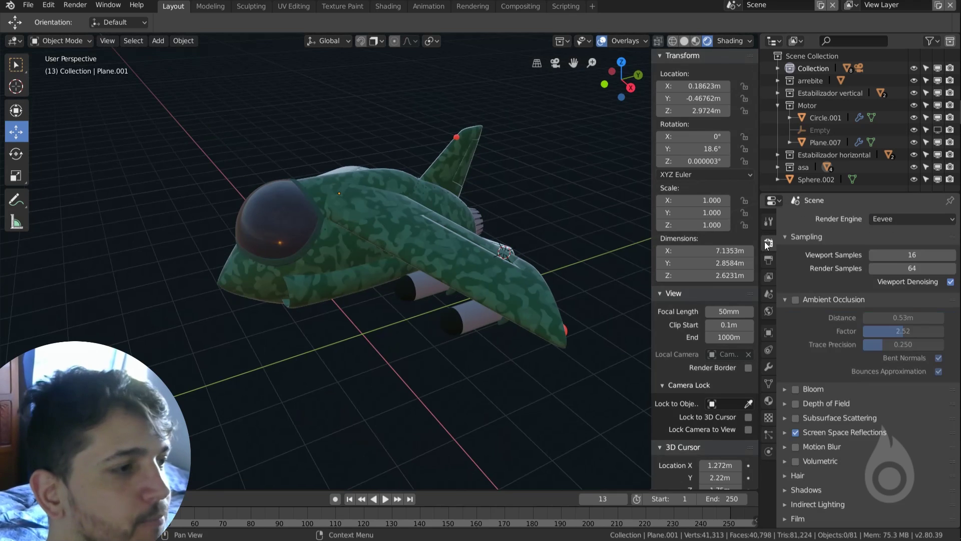
left_click(785, 299)
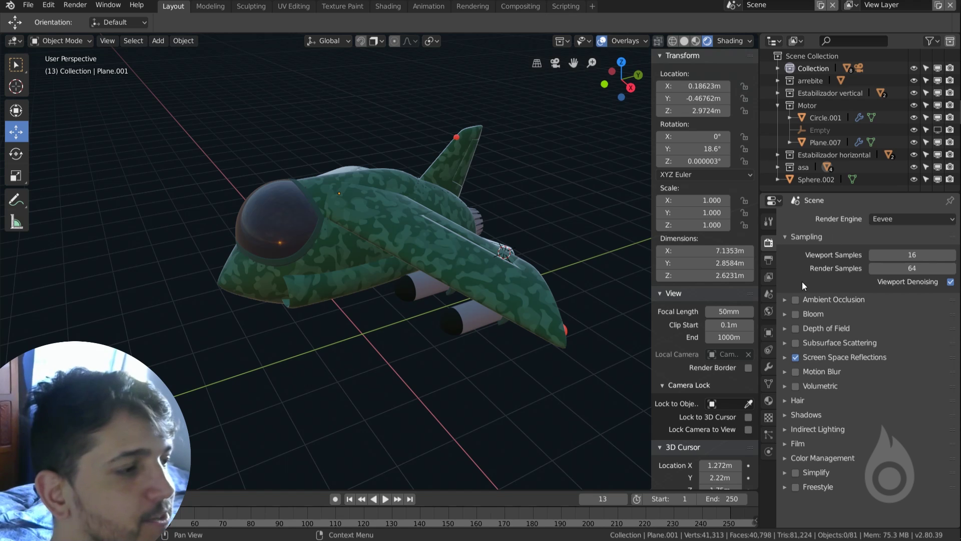
middle_click_drag(611, 281, 546, 281)
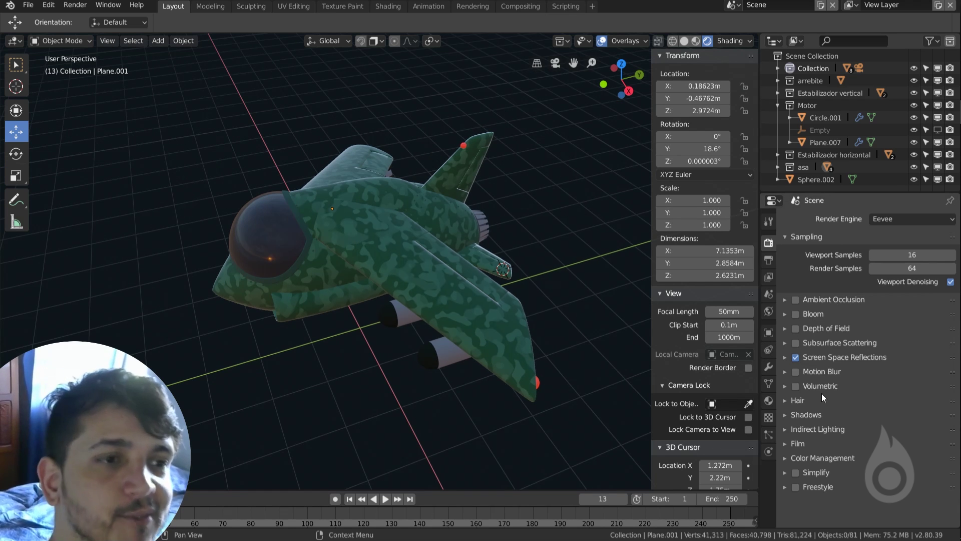
middle_click_drag(379, 276, 591, 326)
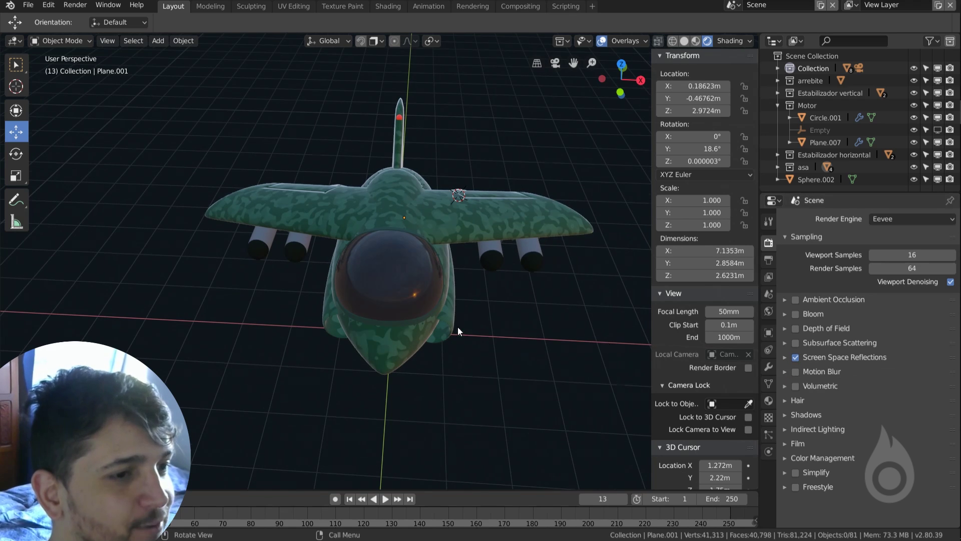
middle_click_drag(458, 327, 416, 299)
scroll(415, 299, "up", 3)
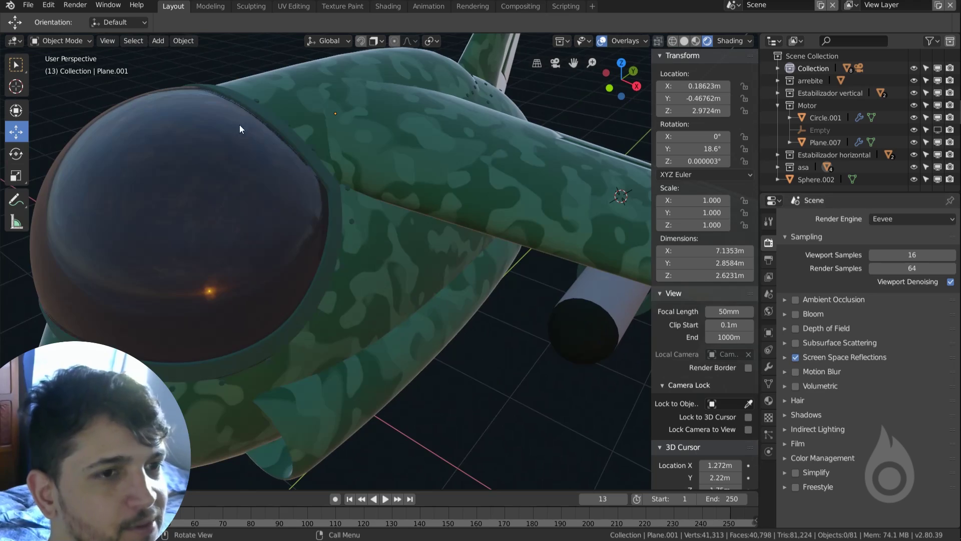
Turn off Screen Space Reflections and view the jet from its side to compare the reflections.
scroll(299, 202, "down", 5)
middle_click_drag(299, 202, 332, 270)
scroll(498, 209, "up", 2)
left_click(792, 359)
scroll(294, 246, "down", 2)
middle_click_drag(225, 246, 443, 268)
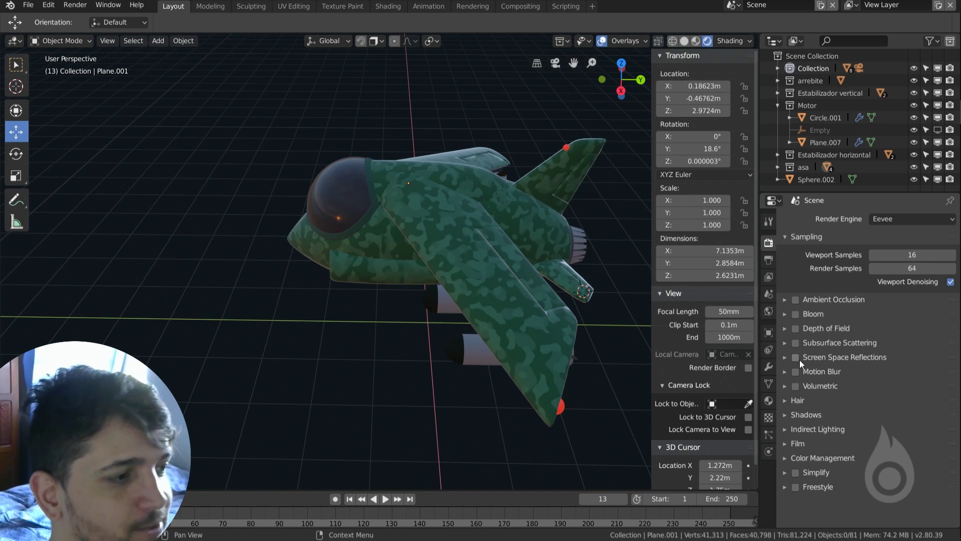
Switch to the Shading workspace, examine the World nodes, and display the jet's green-plane object material instead.
left_click(393, 7)
scroll(461, 239, "down", 1)
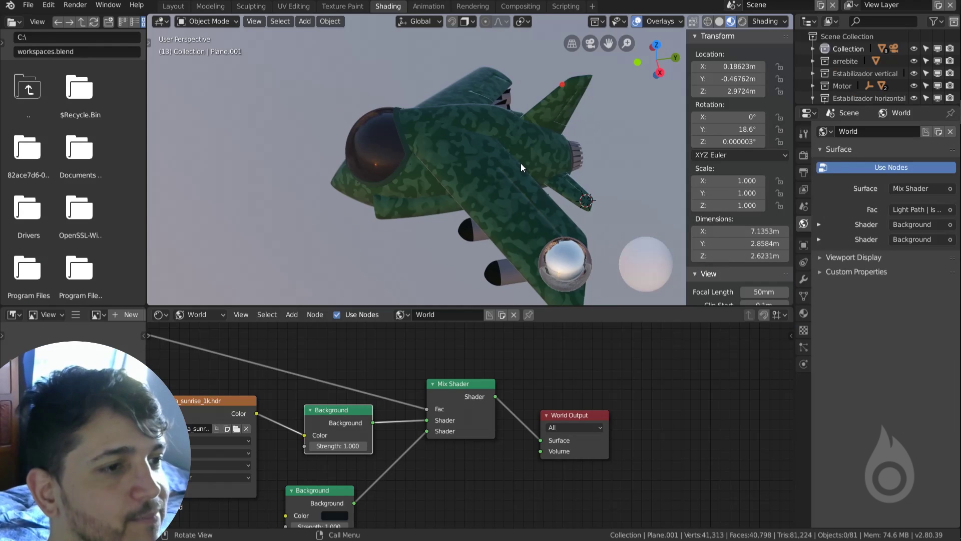
middle_click_drag(384, 425, 590, 410)
scroll(511, 426, "up", 2)
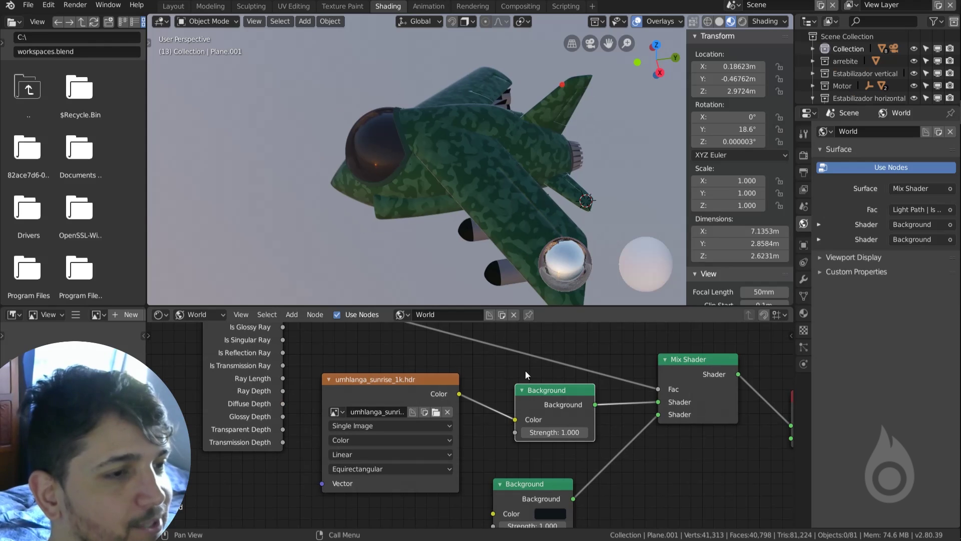
left_click(199, 315)
left_click(206, 302)
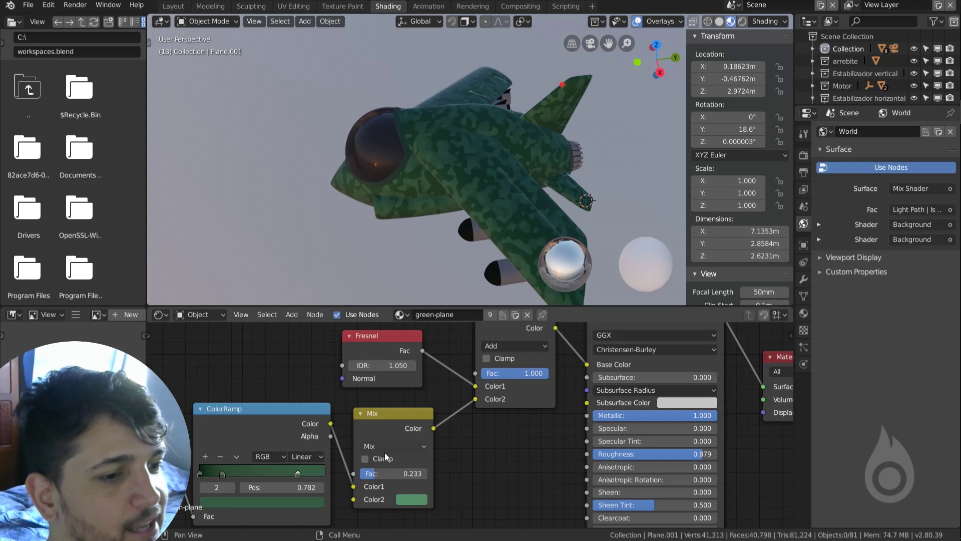
Set the Hybrid Multifractal Musgrave Texture's Scale to 2.630 and check the camouflage pattern on the jet.
middle_click_drag(286, 417, 511, 399)
scroll(263, 408, "down", 1)
scroll(262, 408, "down", 1)
middle_click_drag(269, 410, 452, 388)
scroll(281, 410, "up", 3)
middle_click_drag(318, 407, 405, 419)
scroll(319, 395, "up", 1)
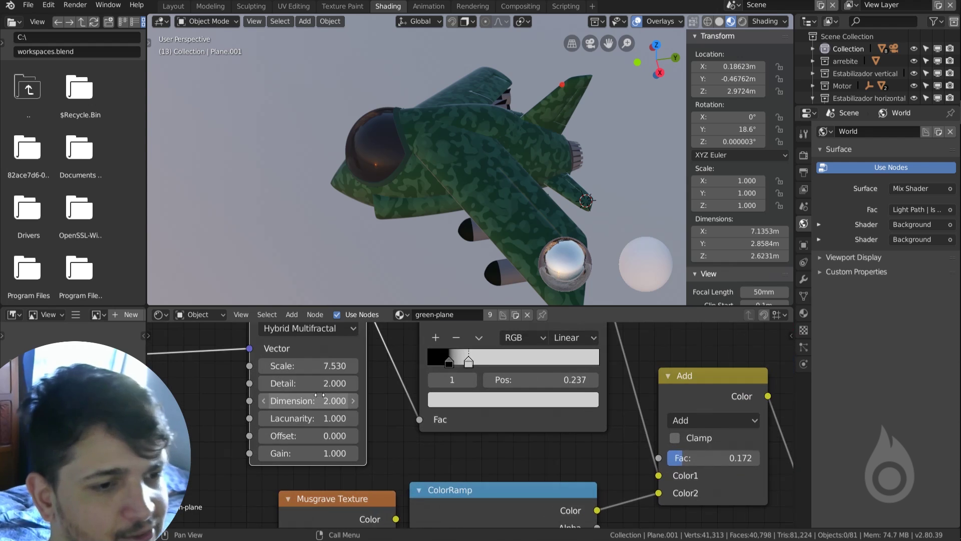
scroll(320, 395, "up", 1)
left_click_drag(350, 371, 331, 371)
scroll(502, 187, "up", 3)
middle_click_drag(501, 188, 437, 212, "shift")
middle_click_drag(441, 129, 442, 144)
left_click_drag(365, 371, 395, 371)
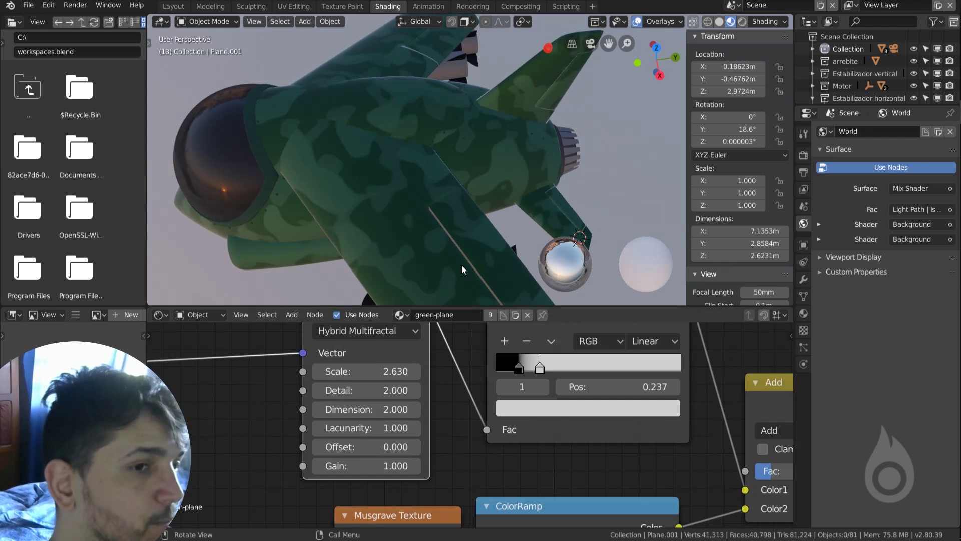
scroll(467, 205, "down", 2)
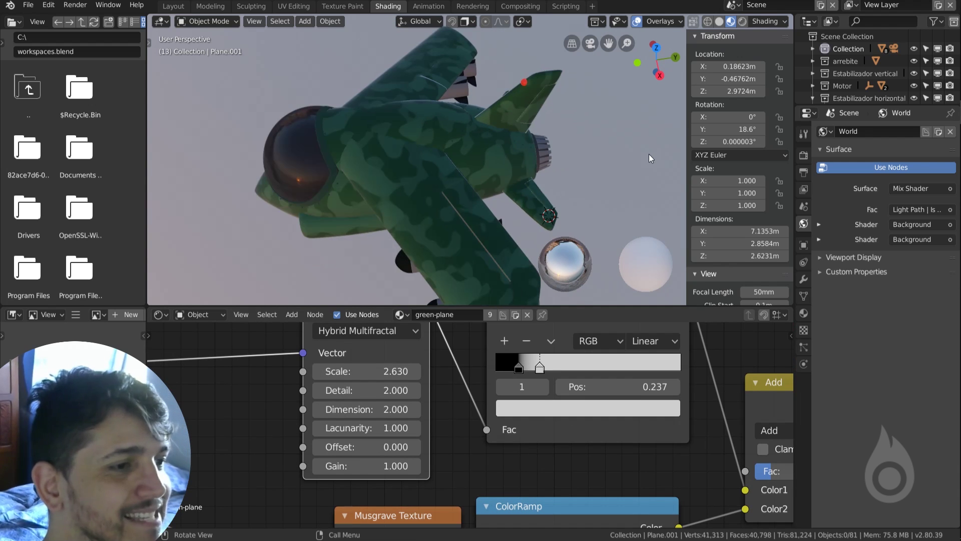
Show the Eevee render settings for the jet scene.
left_click(804, 148)
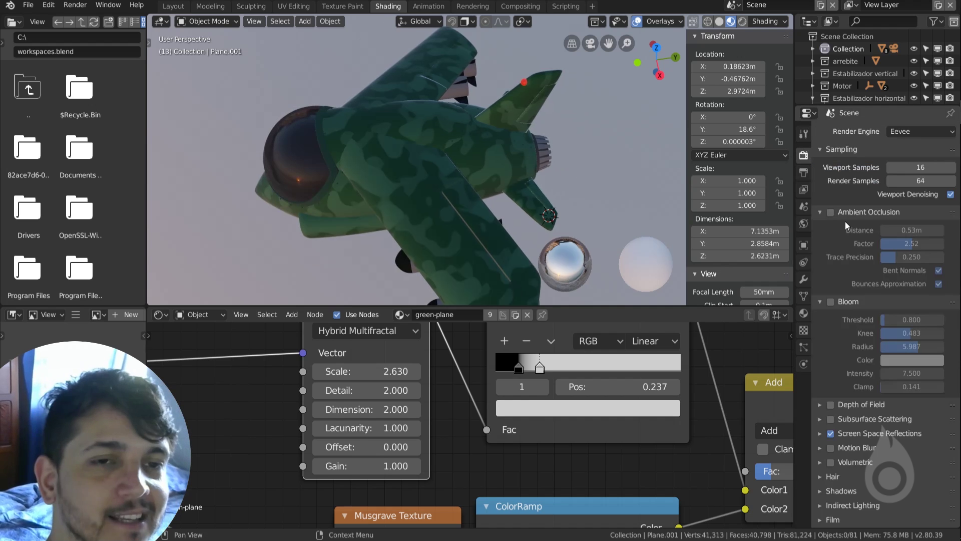